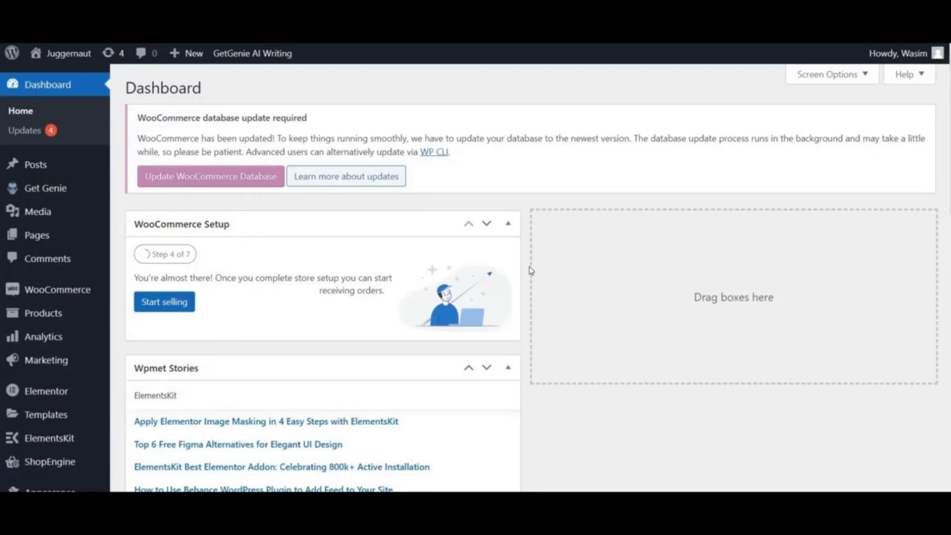
- Go to Plugins > Add New and place the cursor in the Search plugins box
{"action": "scroll", "coordinate": [532, 271], "scroll_direction": "down", "scroll_amount": 4}
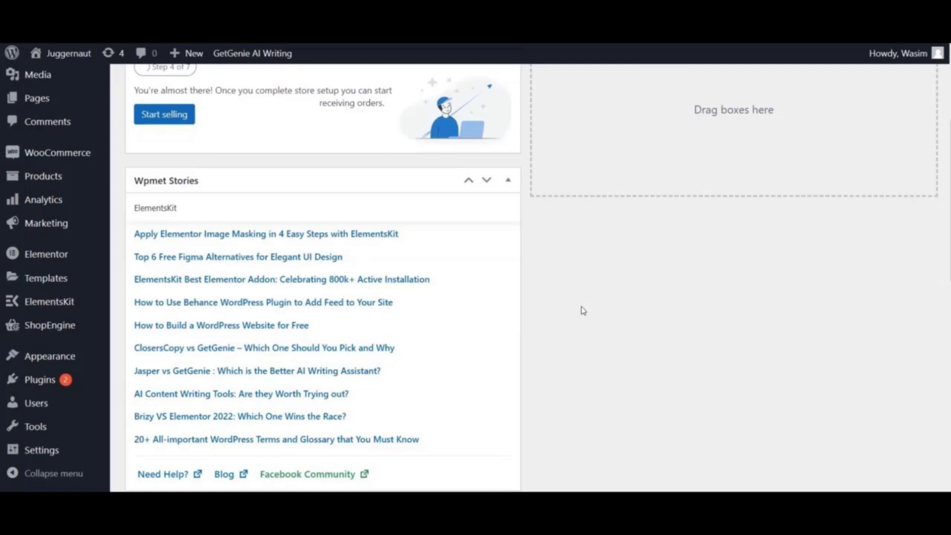
{"action": "scroll", "coordinate": [583, 310], "scroll_direction": "up", "scroll_amount": 4}
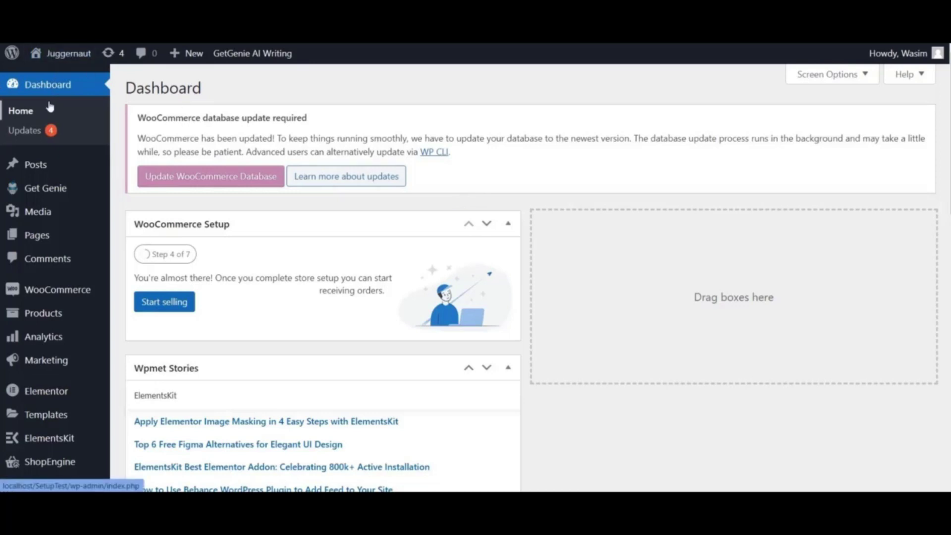
{"action": "scroll", "coordinate": [43, 198], "scroll_direction": "down", "scroll_amount": 4}
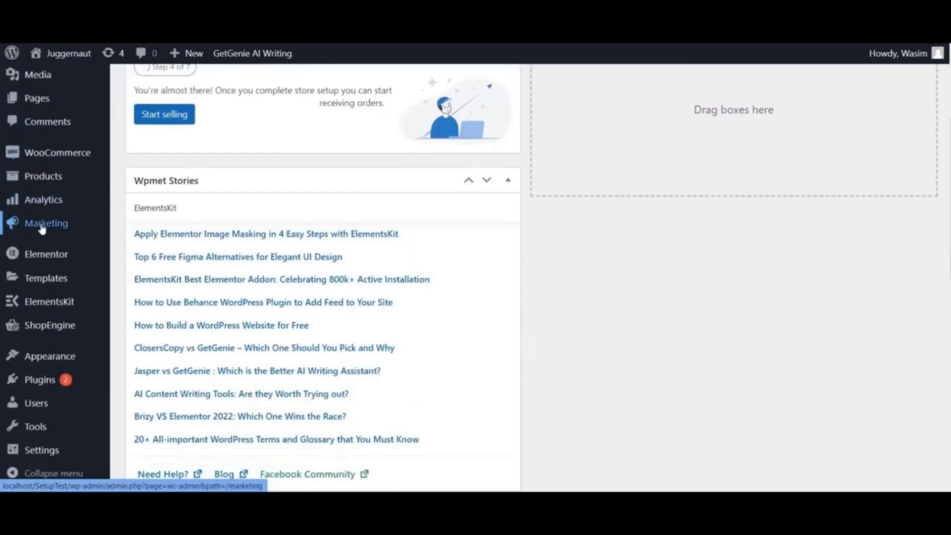
{"action": "mouse_move", "coordinate": [50, 381]}
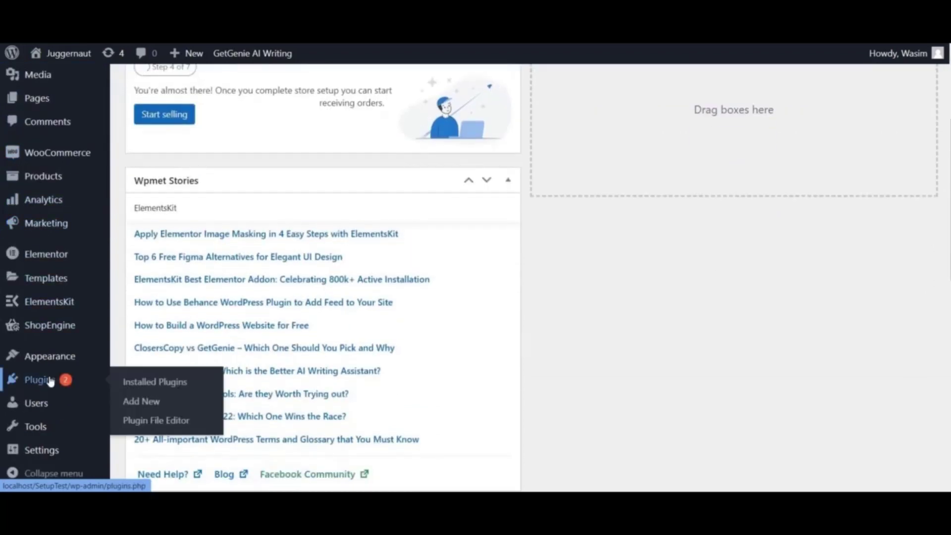
{"action": "left_click", "coordinate": [142, 401]}
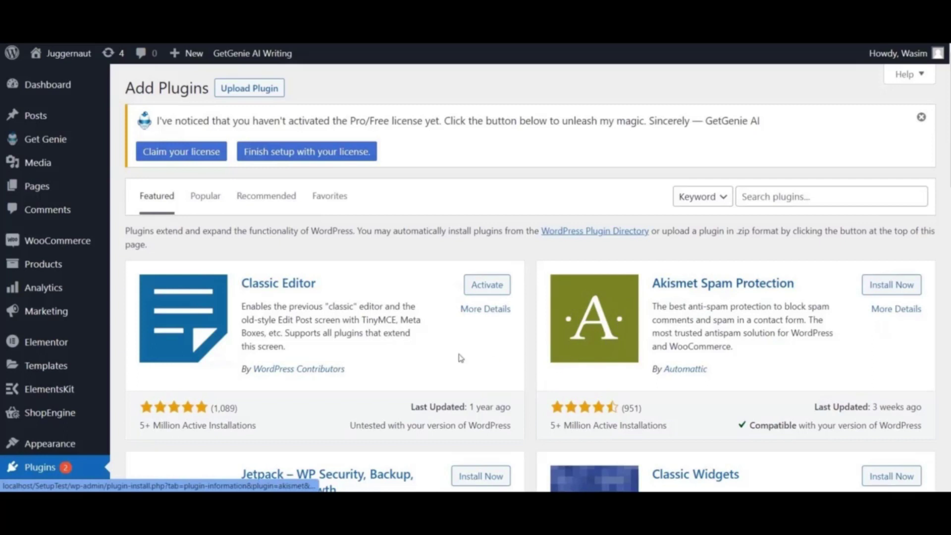
{"action": "scroll", "coordinate": [394, 331], "scroll_direction": "down", "scroll_amount": 4}
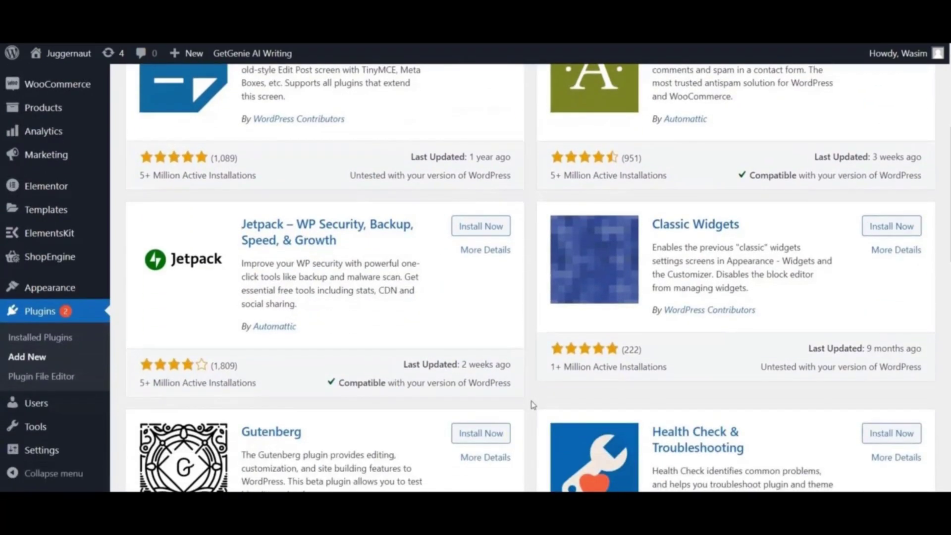
{"action": "scroll", "coordinate": [532, 405], "scroll_direction": "up", "scroll_amount": 4}
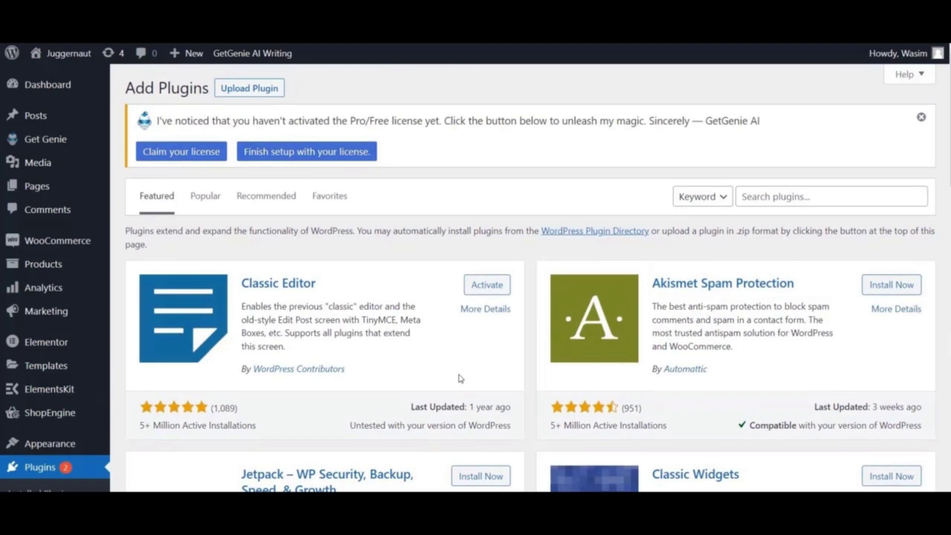
{"action": "left_click", "coordinate": [773, 197]}
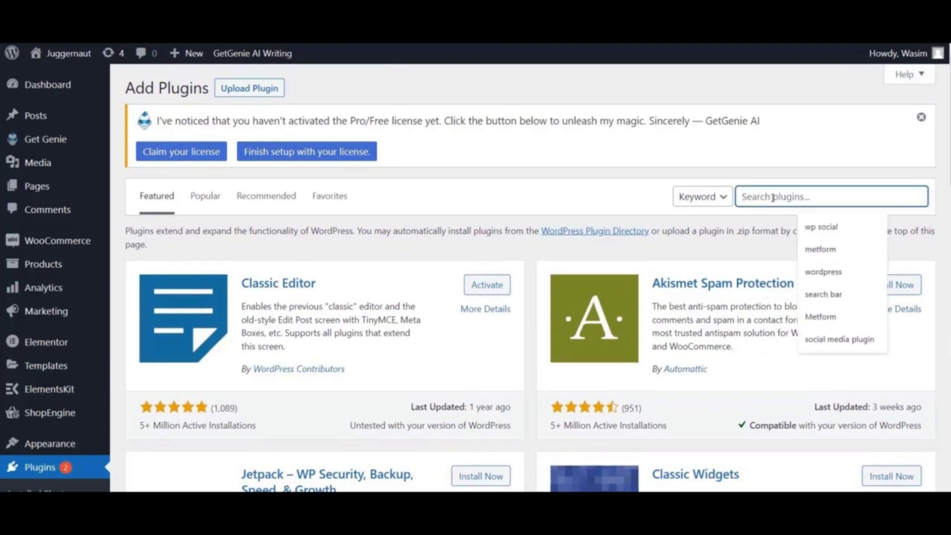
- Search the plugin directory for 'metform' and bring up the Upload Plugin option
{"action": "type", "text": "metform"}
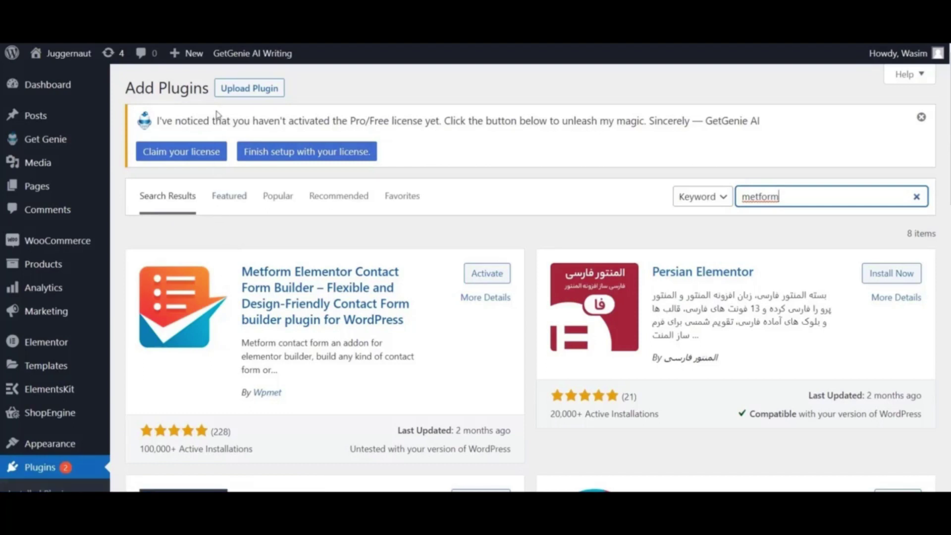
{"action": "left_click", "coordinate": [255, 94]}
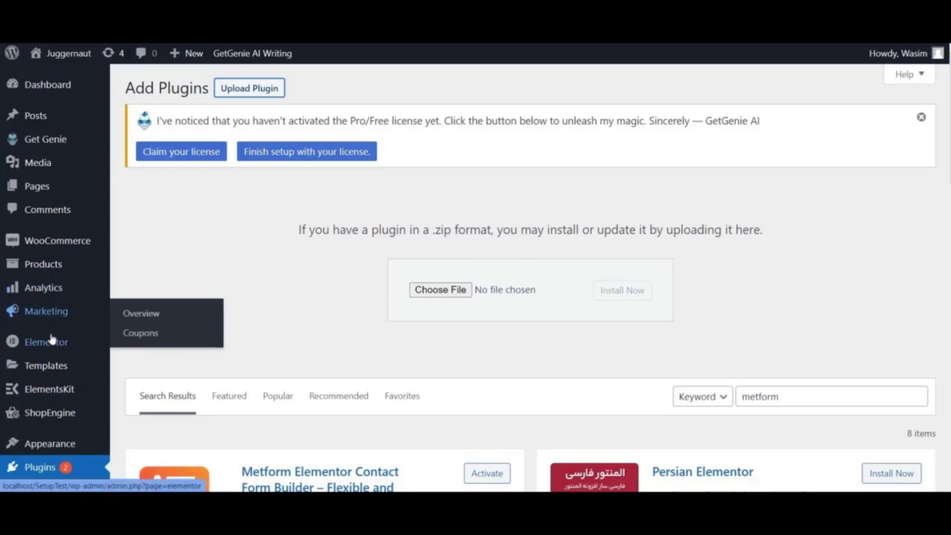
- Scroll below the zip upload panel to review the metform search results
{"action": "scroll", "coordinate": [52, 341], "scroll_direction": "down", "scroll_amount": 3}
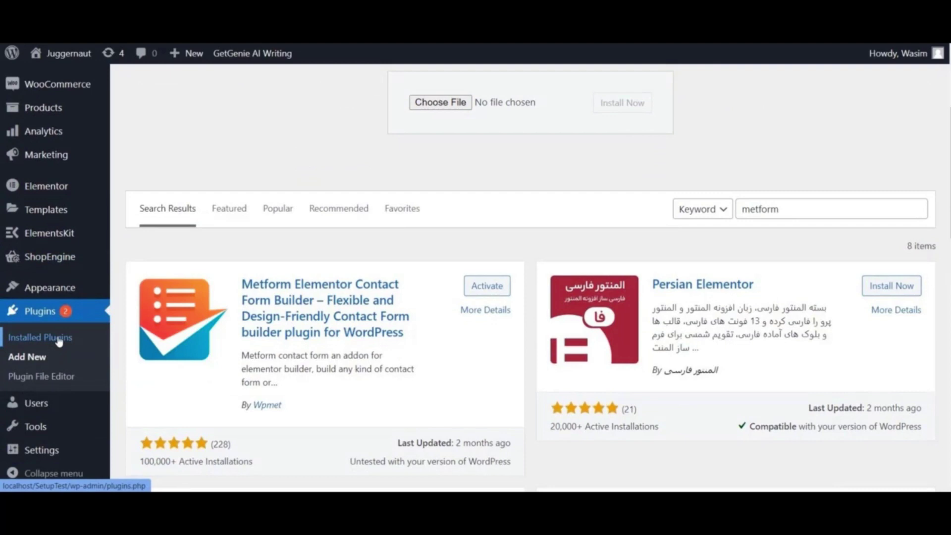
- In Installed Plugins, find MetForm and activate it
{"action": "left_click", "coordinate": [58, 341]}
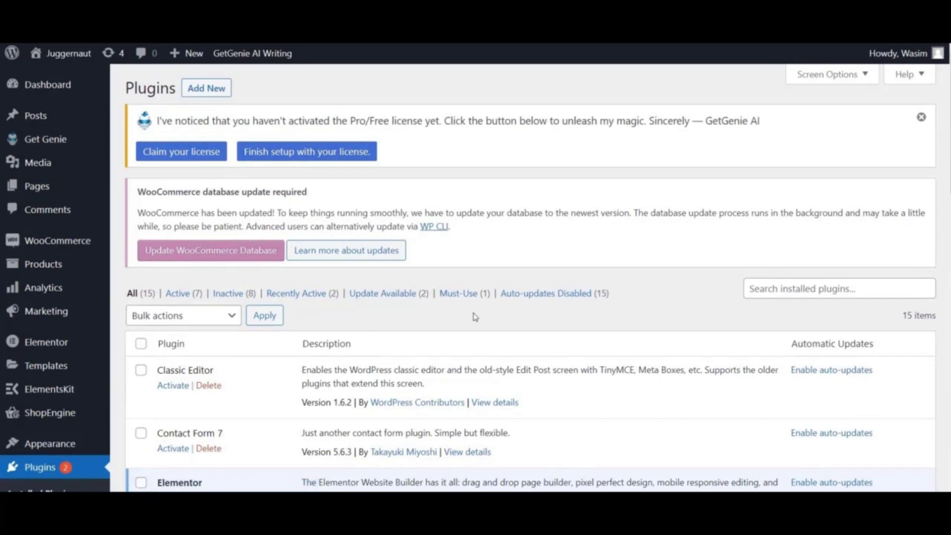
{"action": "scroll", "coordinate": [454, 323], "scroll_direction": "down", "scroll_amount": 3}
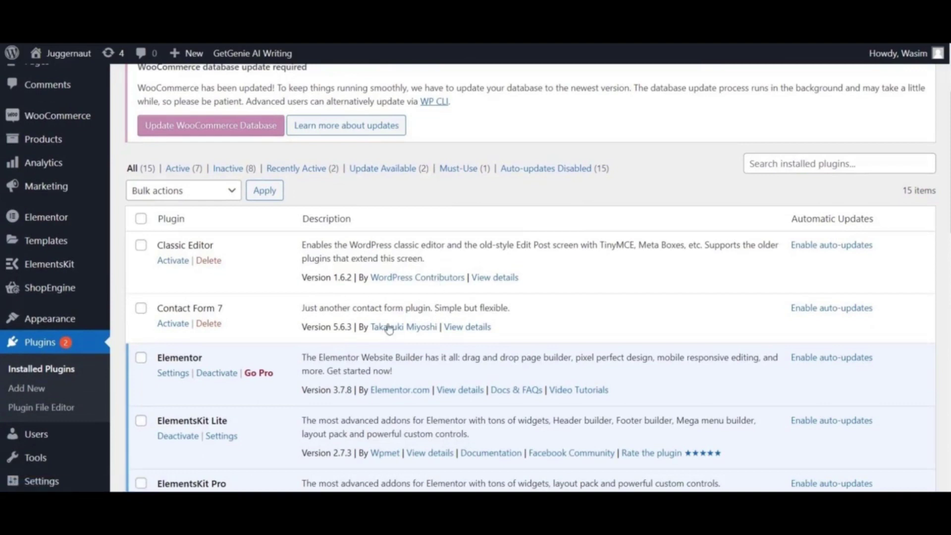
{"action": "scroll", "coordinate": [253, 339], "scroll_direction": "down", "scroll_amount": 3}
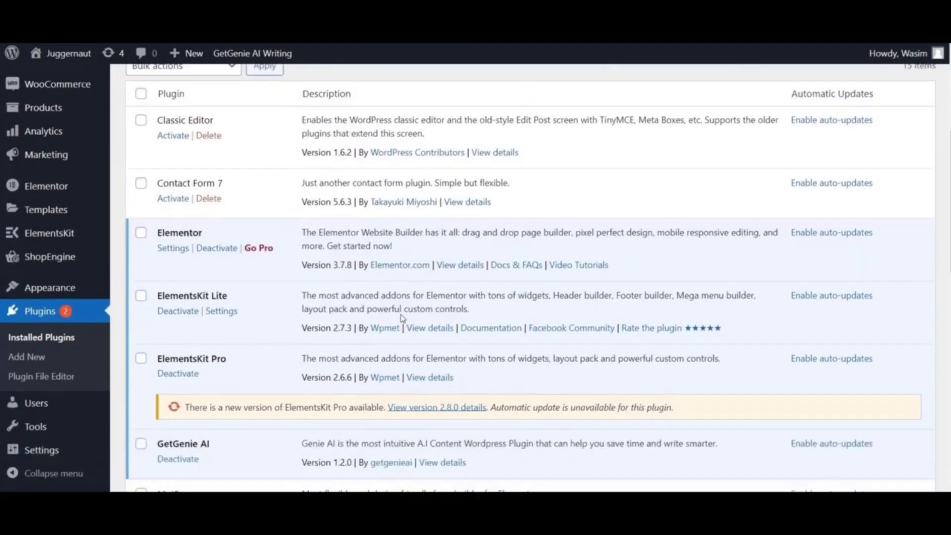
{"action": "scroll", "coordinate": [544, 309], "scroll_direction": "down", "scroll_amount": 3}
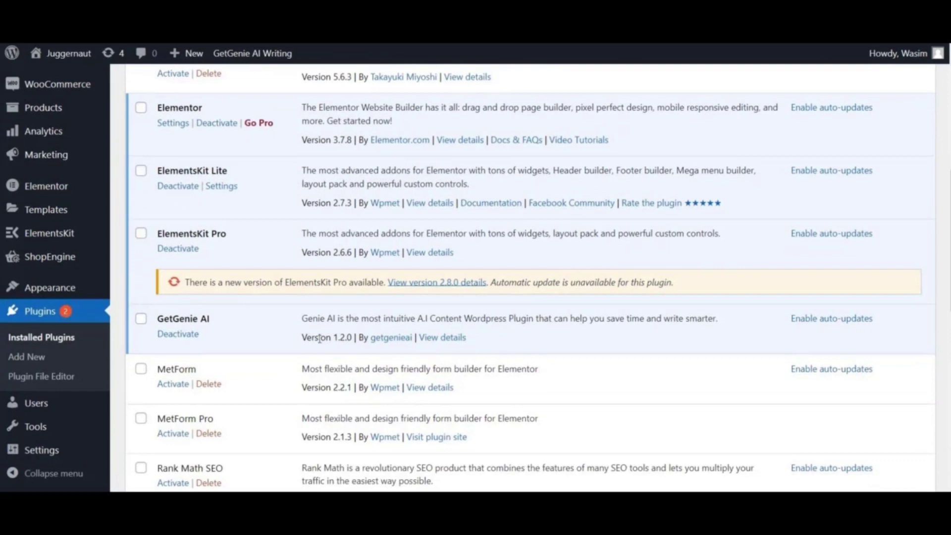
{"action": "left_click", "coordinate": [178, 385]}
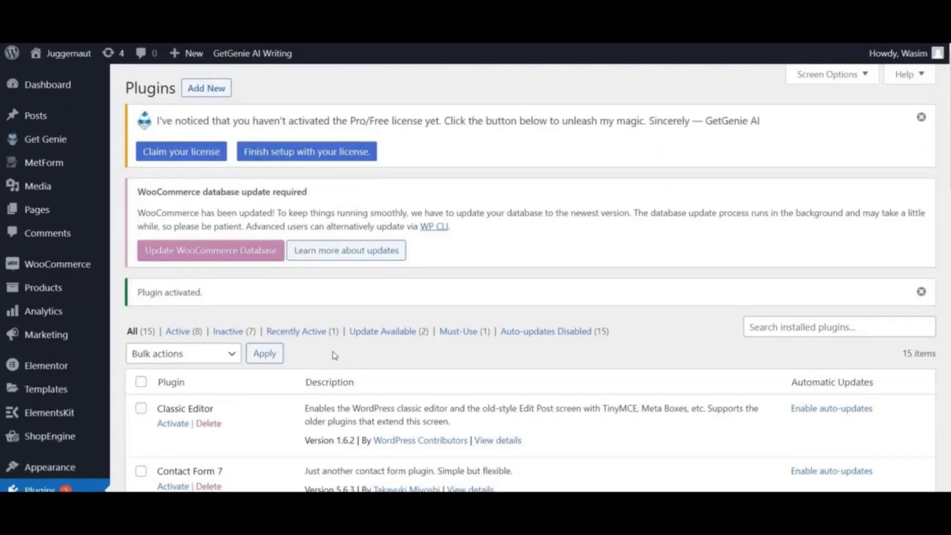
{"action": "scroll", "coordinate": [341, 357], "scroll_direction": "down", "scroll_amount": 9}
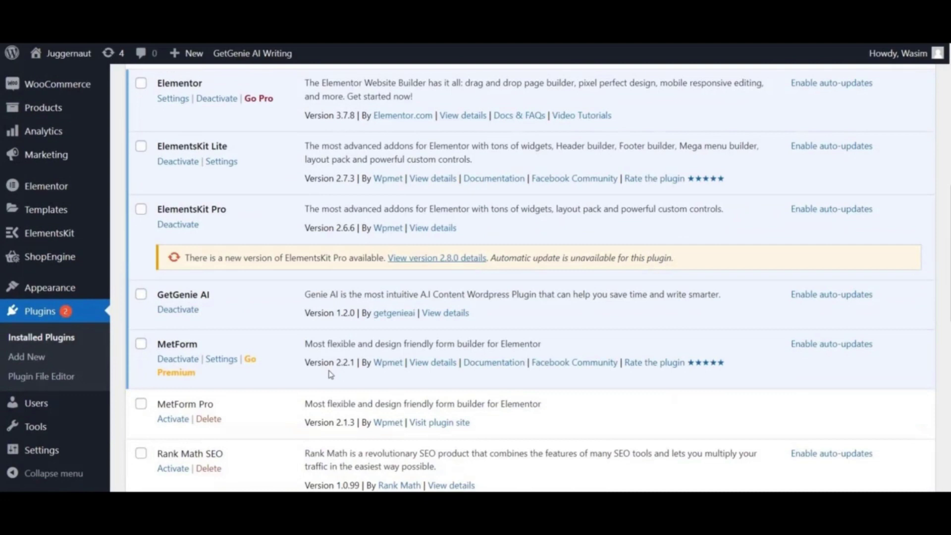
{"action": "scroll", "coordinate": [331, 375], "scroll_direction": "down", "scroll_amount": 1}
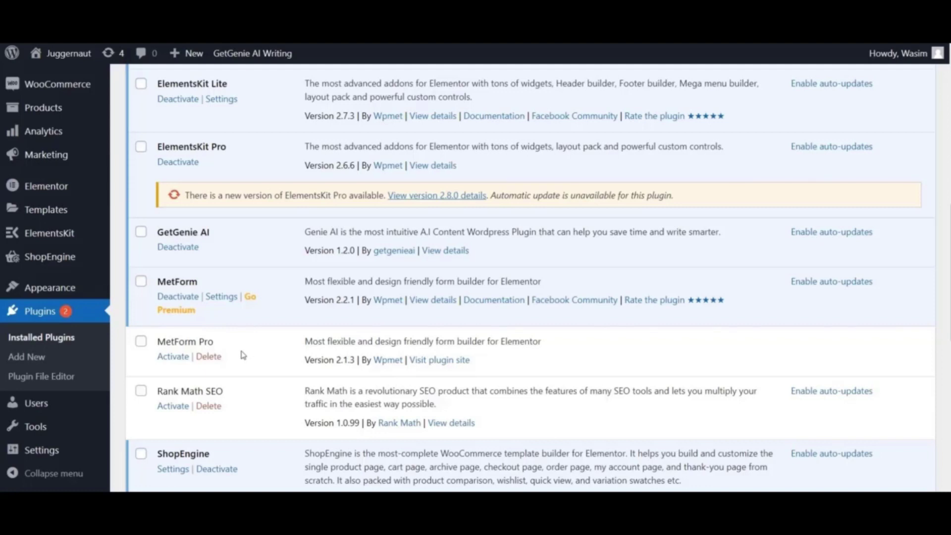
{"action": "scroll", "coordinate": [75, 163], "scroll_direction": "up", "scroll_amount": 4}
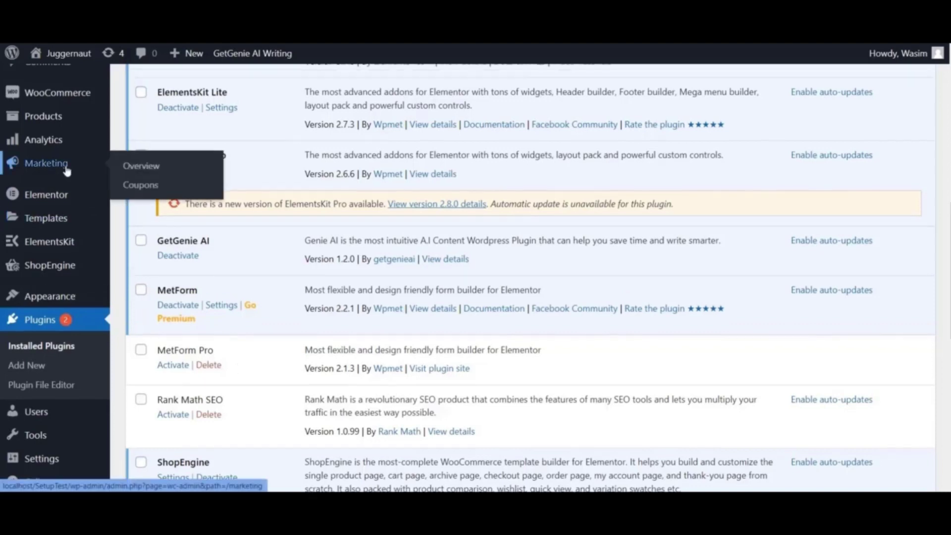
- Start a new page, dismiss the backup notice, and title it 'Create a Booking Form with MetForm'
{"action": "mouse_move", "coordinate": [85, 211]}
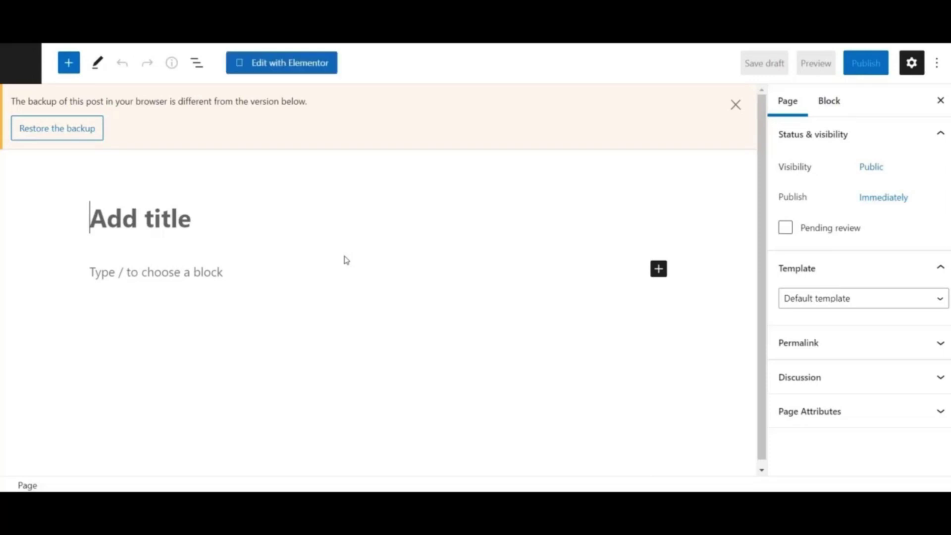
{"action": "left_click", "coordinate": [735, 105]}
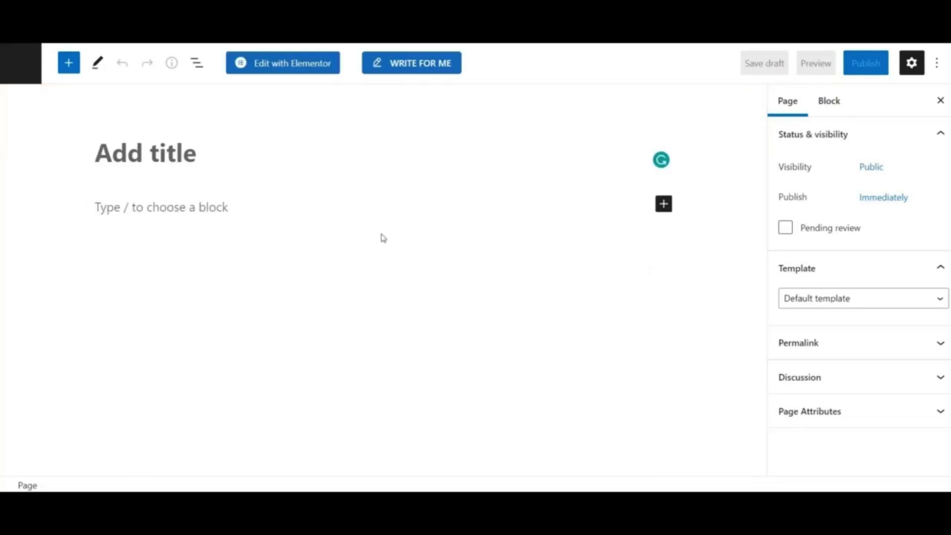
{"action": "left_click", "coordinate": [141, 163]}
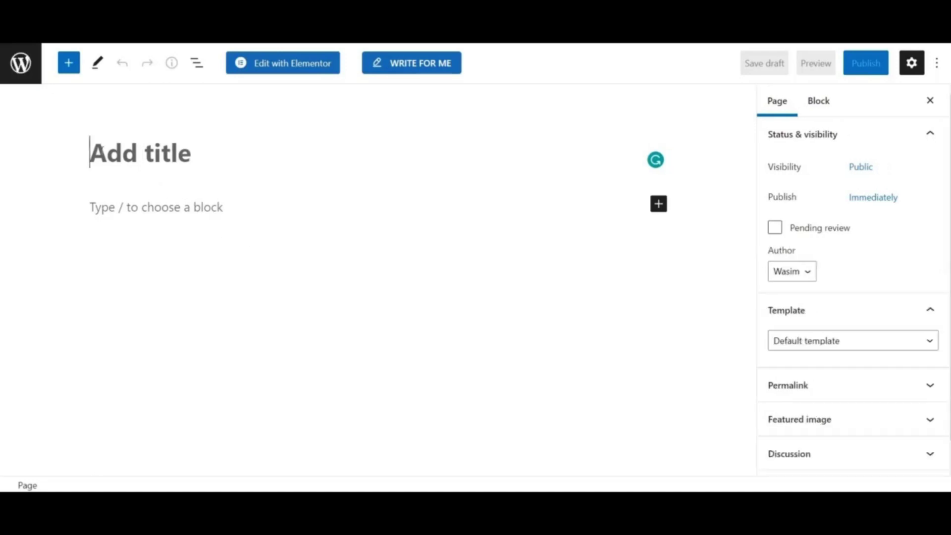
{"action": "type", "text": "Create a "}
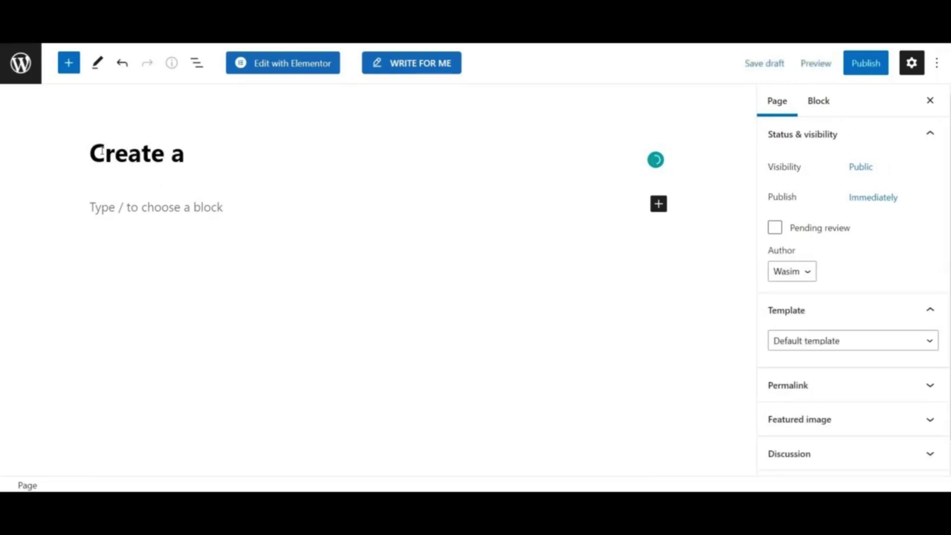
{"action": "type", "text": "Booking Form wiht"}
{"action": "key", "text": "BackSpace"}
{"action": "key", "text": "BackSpace"}
{"action": "key", "text": "BackSpace"}
{"action": "type", "text": "MetForm"}
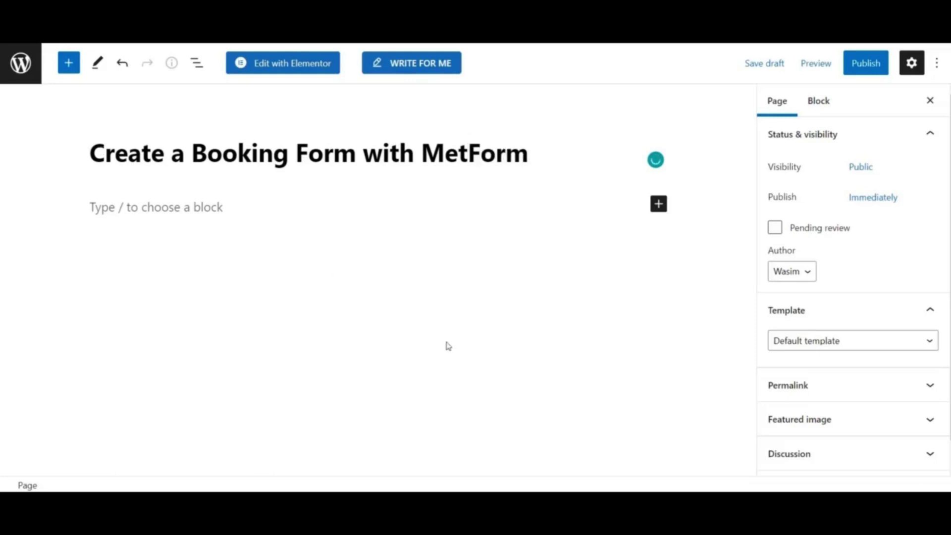
- Set the page template to Elementor Full Width and save it as a draft
{"action": "left_click", "coordinate": [931, 340]}
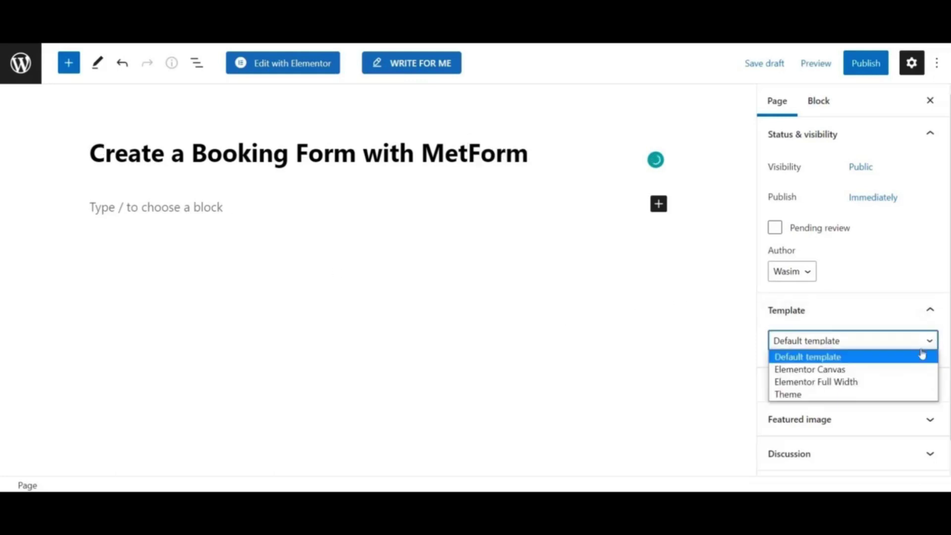
{"action": "left_click", "coordinate": [885, 381]}
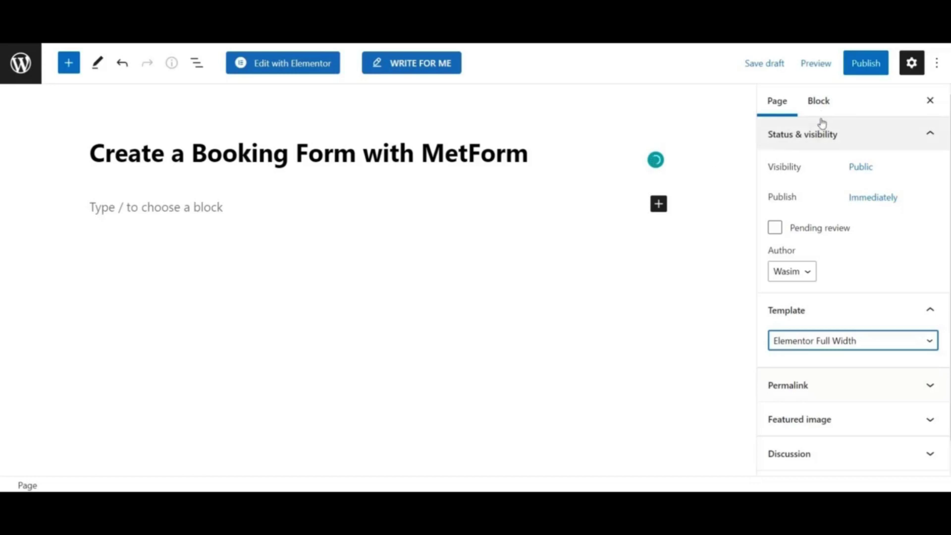
{"action": "left_click", "coordinate": [773, 64]}
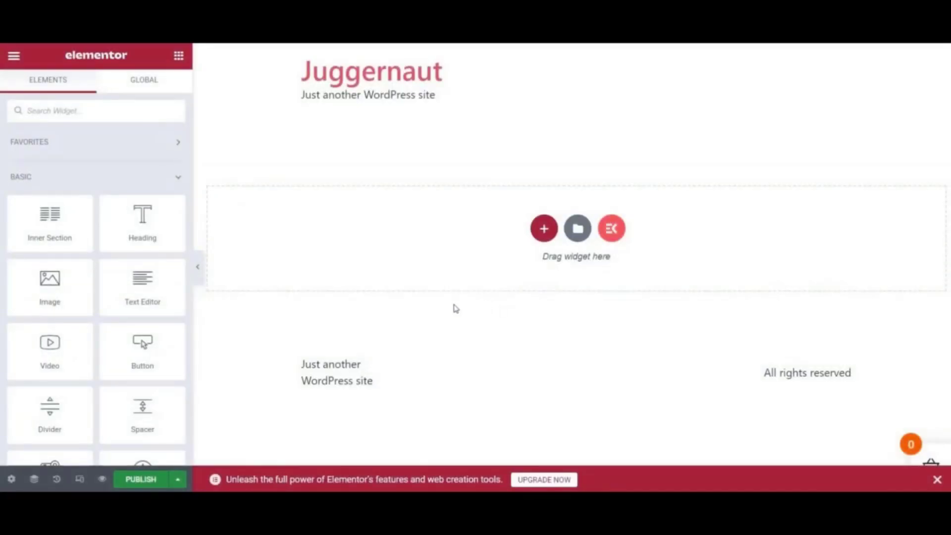
- Dismiss the upgrade banner, find the MetForm widget with 'metf', and drop it onto the page
{"action": "left_click", "coordinate": [937, 479]}
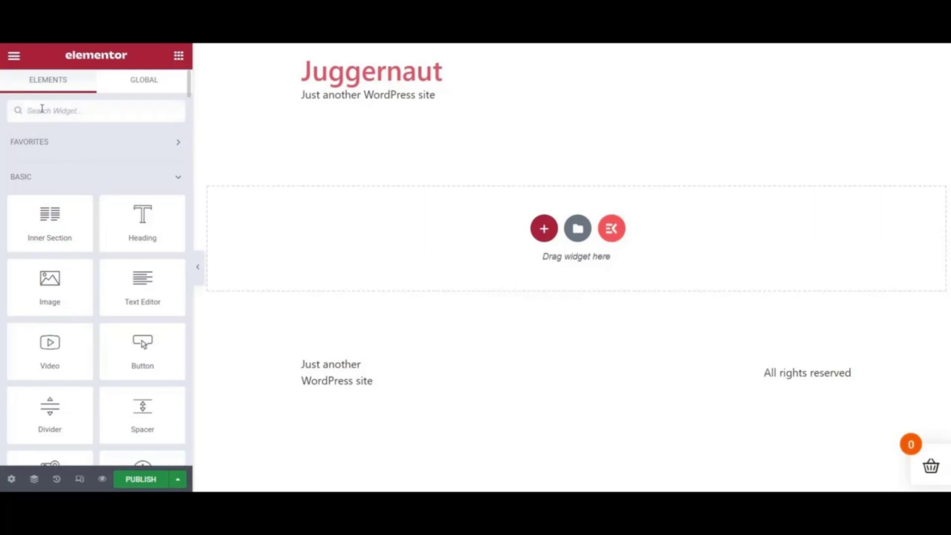
{"action": "left_click", "coordinate": [42, 108]}
{"action": "type", "text": "metf"}
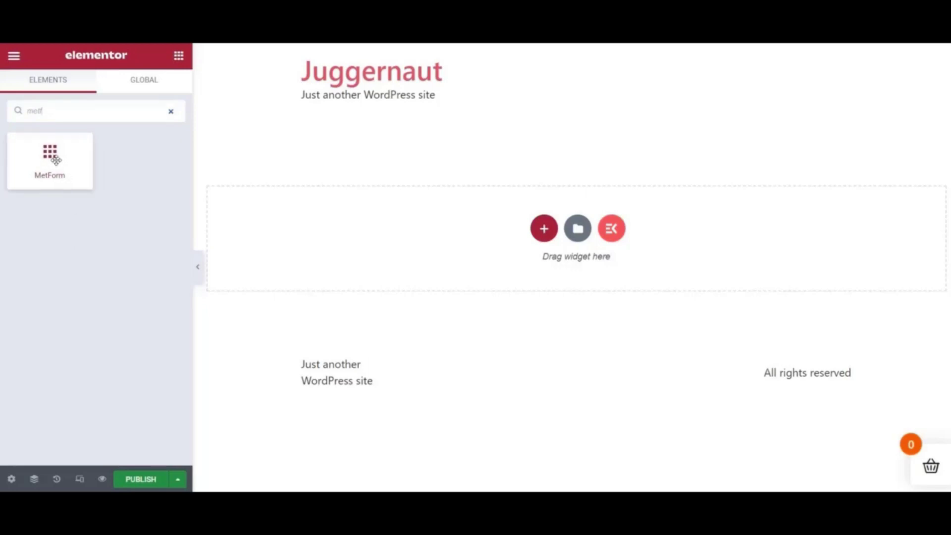
{"action": "left_click_drag", "start_coordinate": [56, 159], "coordinate": [462, 229]}
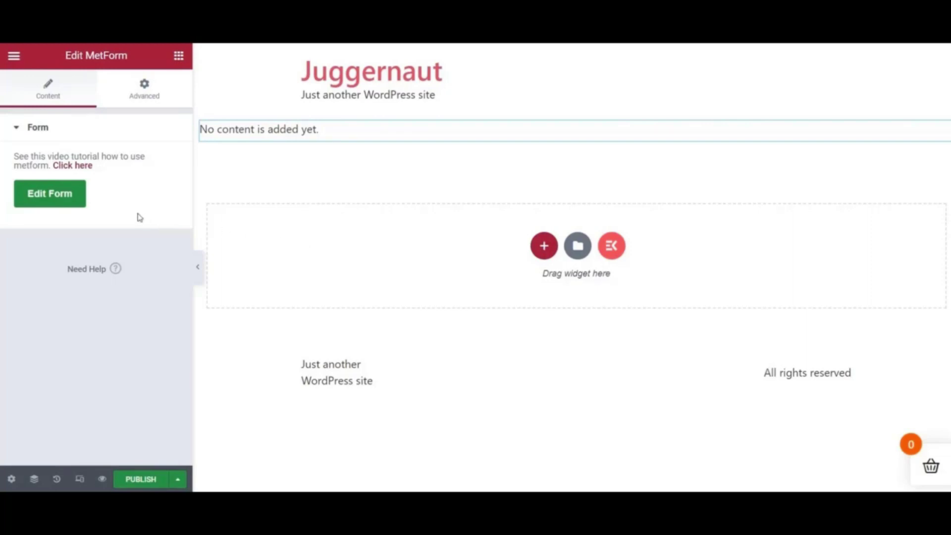
- Create a new blank form named 'Booking form' and open it in the form editor
{"action": "left_click", "coordinate": [53, 198]}
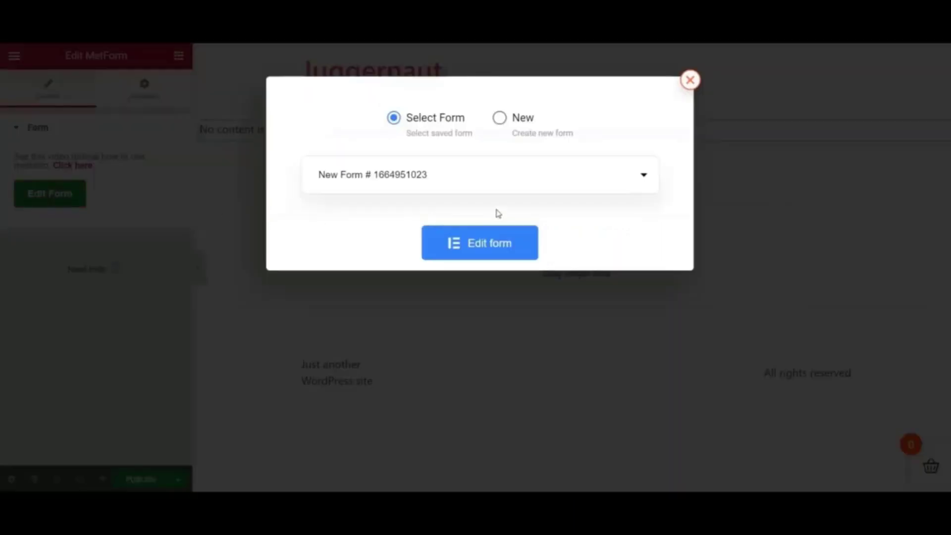
{"action": "left_click", "coordinate": [501, 129]}
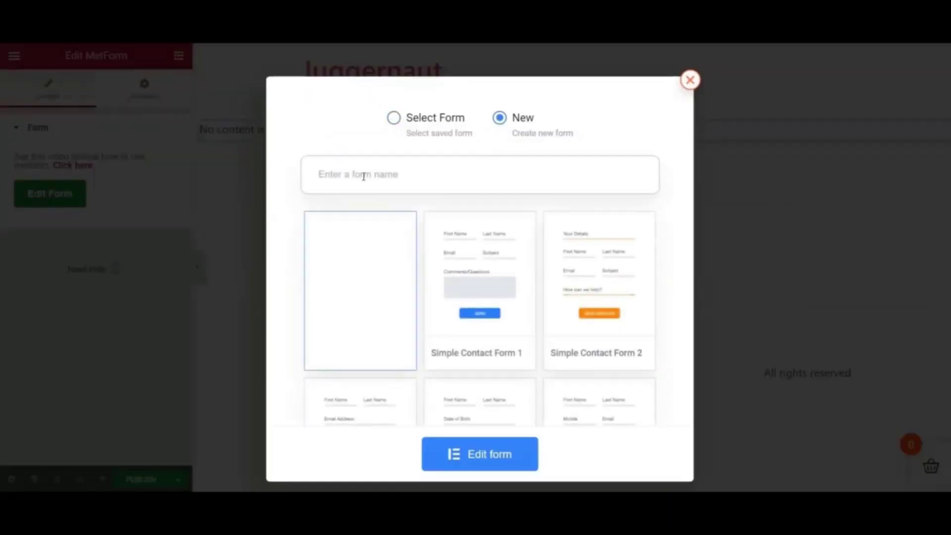
{"action": "type", "text": "Booking "}
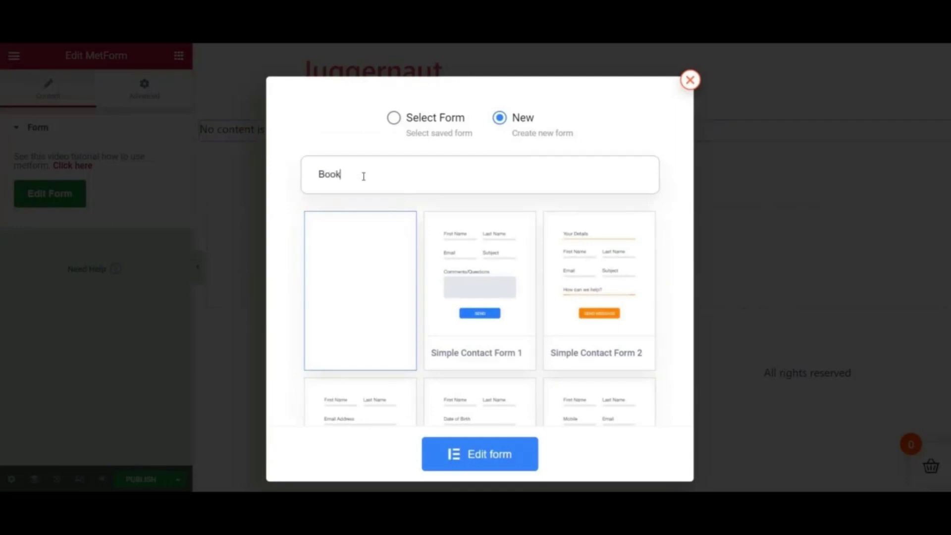
{"action": "type", "text": "form"}
{"action": "left_click", "coordinate": [494, 453]}
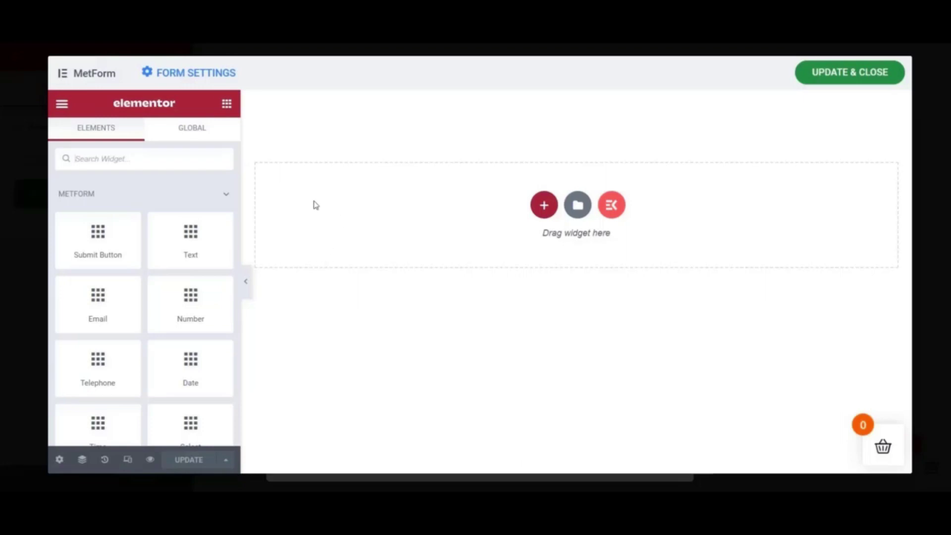
- Add four two-column rows to the booking form
{"action": "left_click", "coordinate": [544, 206]}
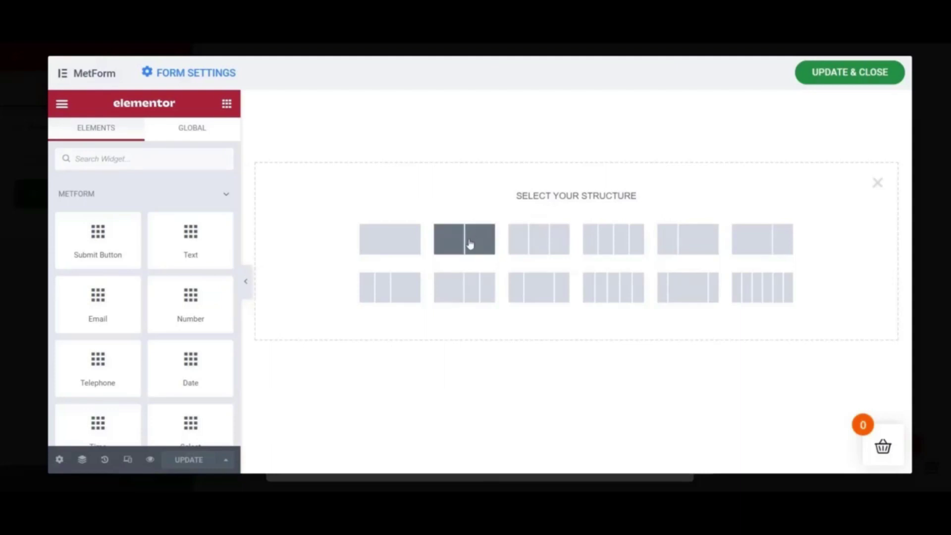
{"action": "left_click", "coordinate": [470, 243]}
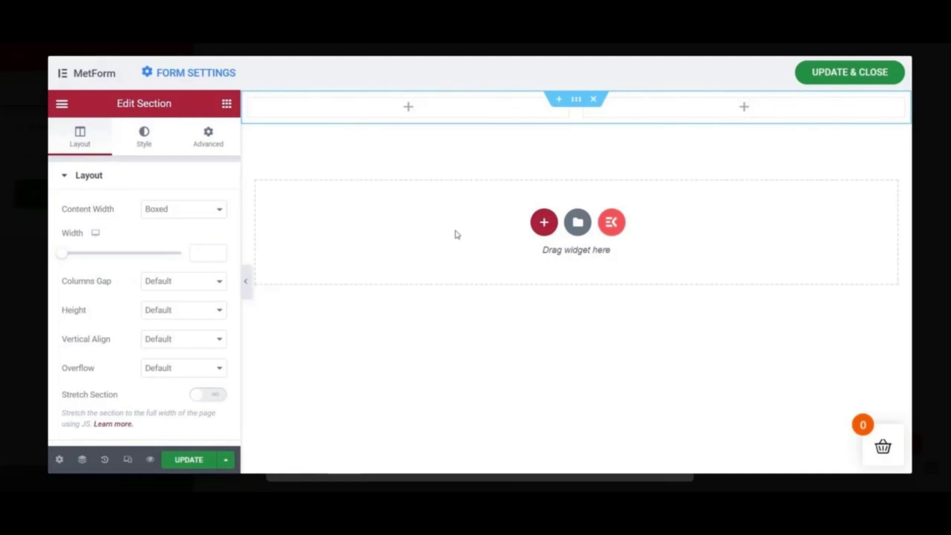
{"action": "left_click", "coordinate": [545, 229]}
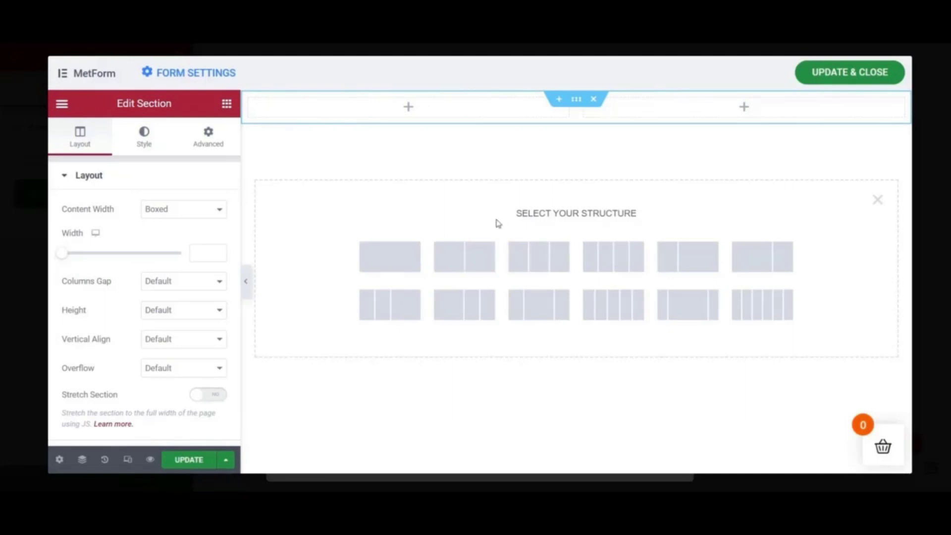
{"action": "left_click", "coordinate": [460, 257]}
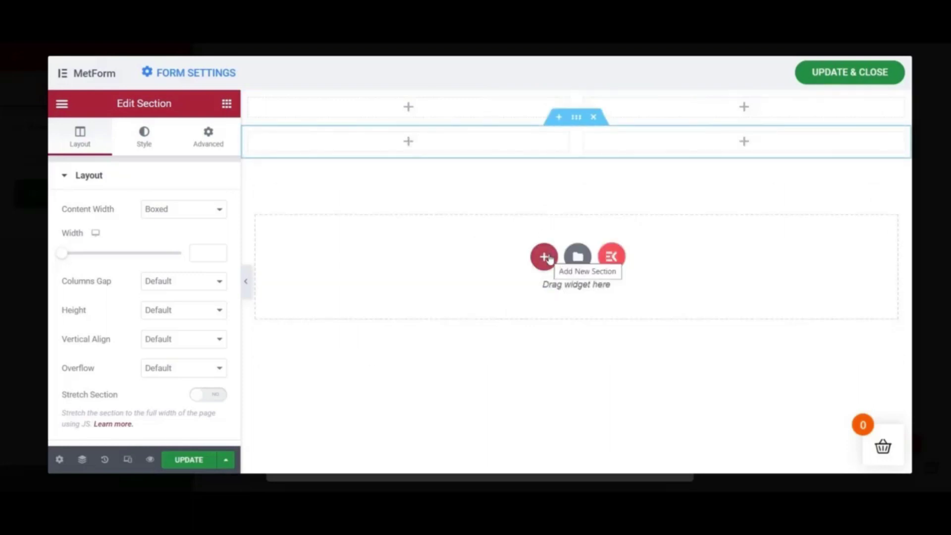
{"action": "left_click", "coordinate": [544, 256]}
{"action": "left_click", "coordinate": [467, 290]}
{"action": "left_click", "coordinate": [543, 287]}
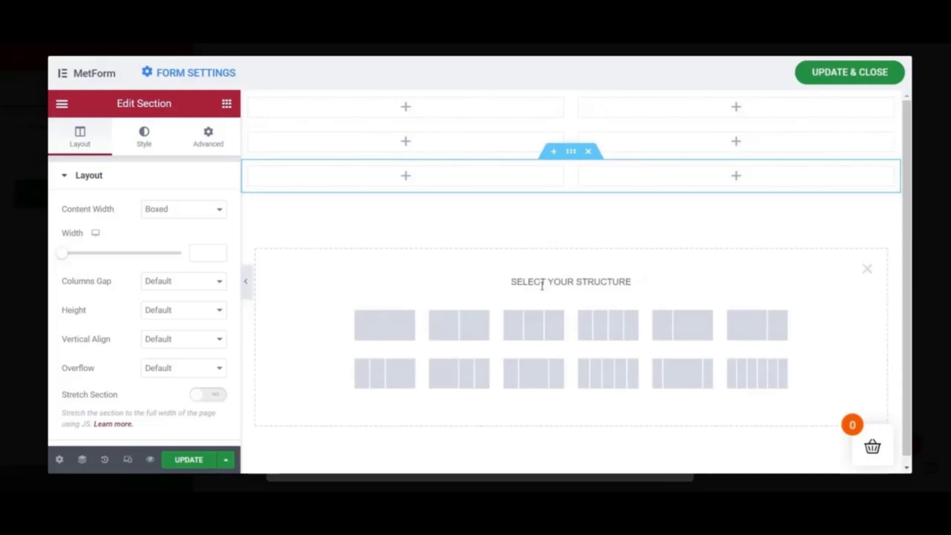
{"action": "left_click", "coordinate": [467, 325]}
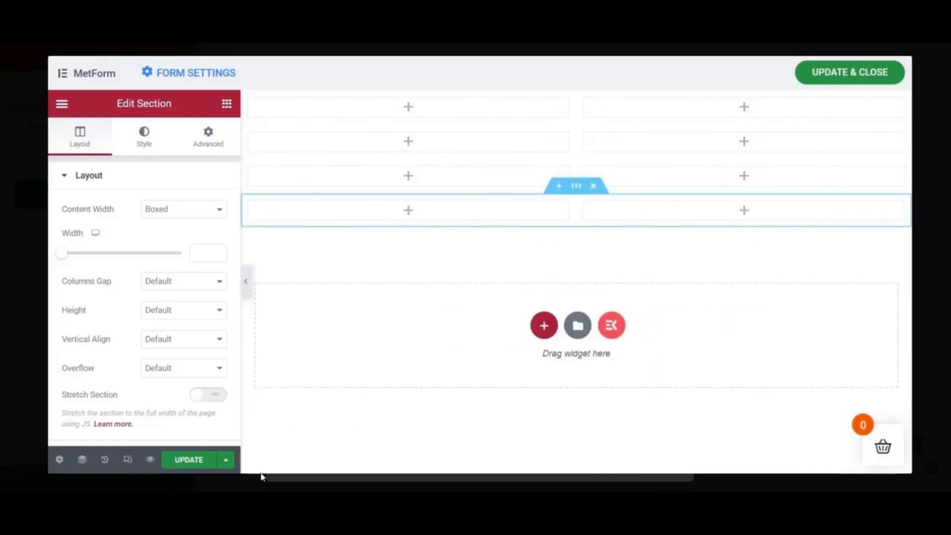
- Add two single-column rows beneath the two-column rows
{"action": "left_click", "coordinate": [545, 327]}
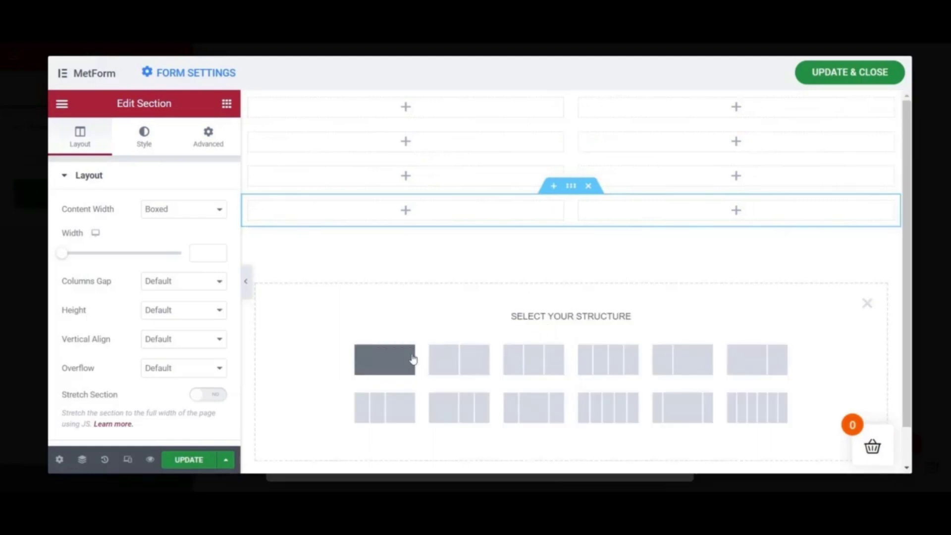
{"action": "left_click", "coordinate": [396, 362]}
{"action": "left_click", "coordinate": [537, 359]}
{"action": "left_click", "coordinate": [384, 393]}
{"action": "left_click", "coordinate": [226, 103]}
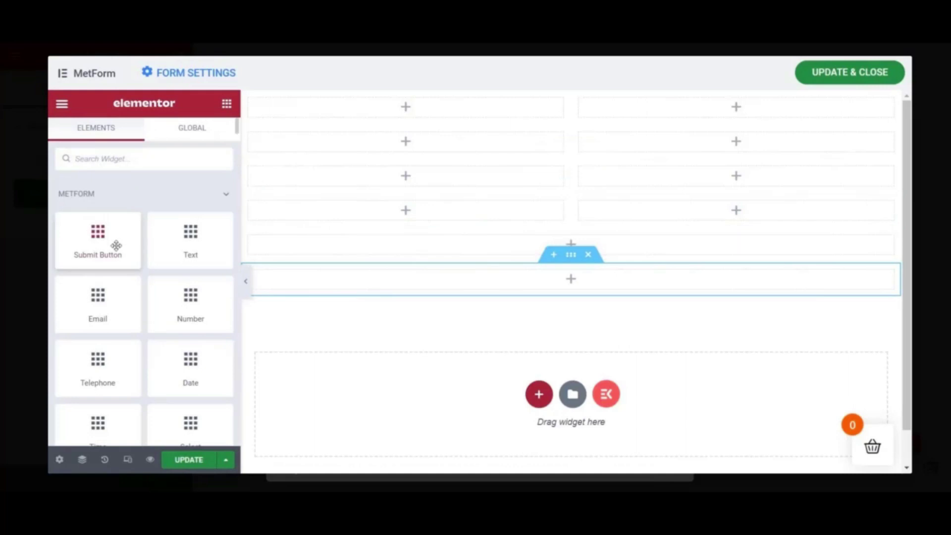
- Drag the First Name (Listing) field into the top-left column
{"action": "scroll", "coordinate": [144, 250], "scroll_direction": "down", "scroll_amount": 5}
{"action": "scroll", "coordinate": [144, 250], "scroll_direction": "down", "scroll_amount": 2}
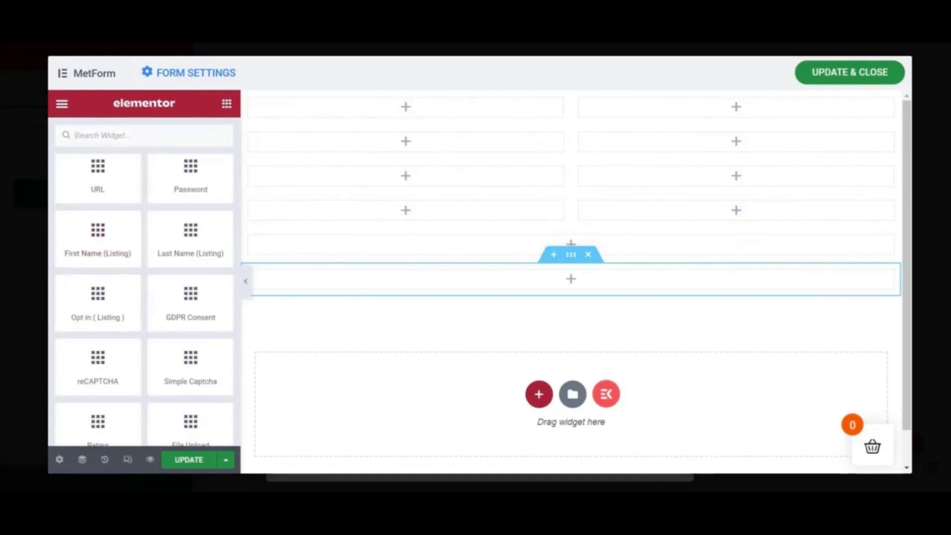
{"action": "scroll", "coordinate": [188, 371], "scroll_direction": "down", "scroll_amount": 2}
{"action": "scroll", "coordinate": [193, 377], "scroll_direction": "up", "scroll_amount": 4}
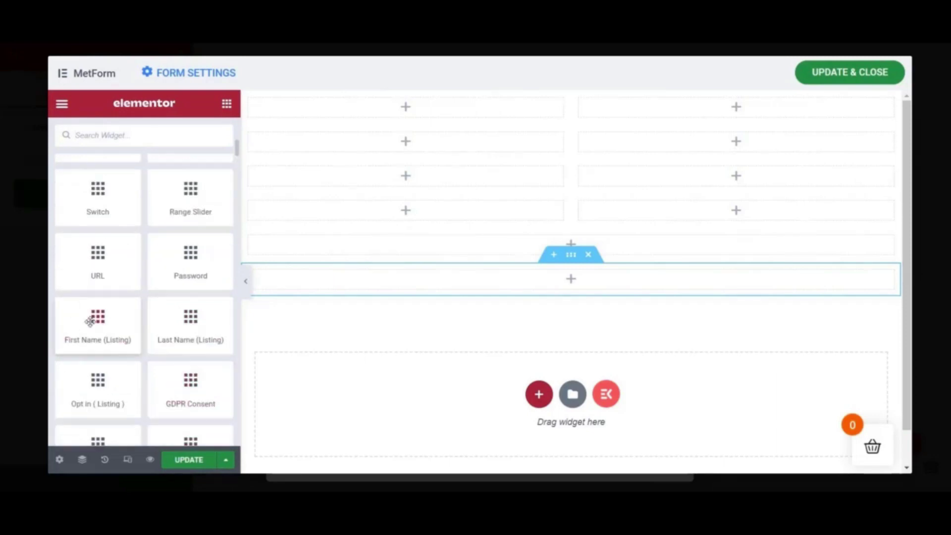
{"action": "scroll", "coordinate": [94, 321], "scroll_direction": "down", "scroll_amount": 2}
{"action": "scroll", "coordinate": [97, 322], "scroll_direction": "down", "scroll_amount": 2}
{"action": "scroll", "coordinate": [97, 323], "scroll_direction": "up", "scroll_amount": 4}
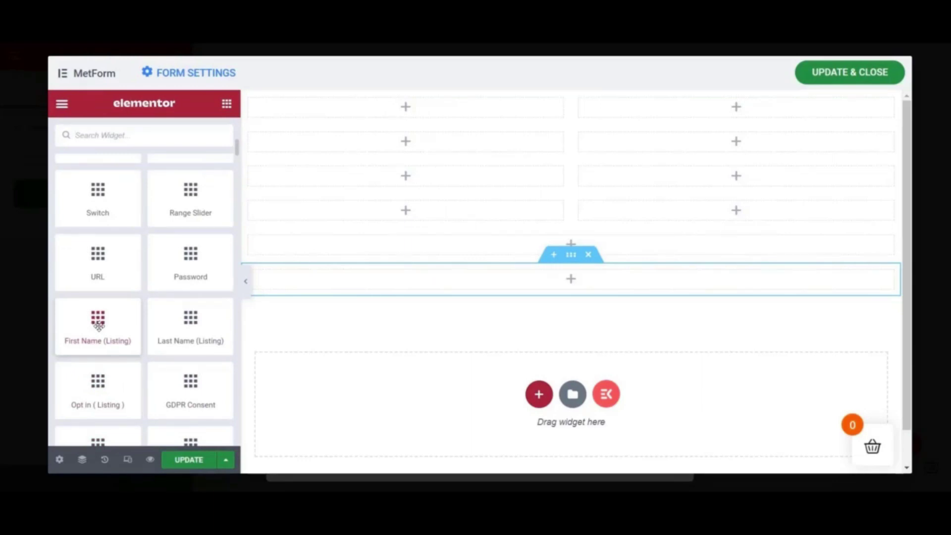
{"action": "left_click_drag", "start_coordinate": [96, 325], "coordinate": [474, 109]}
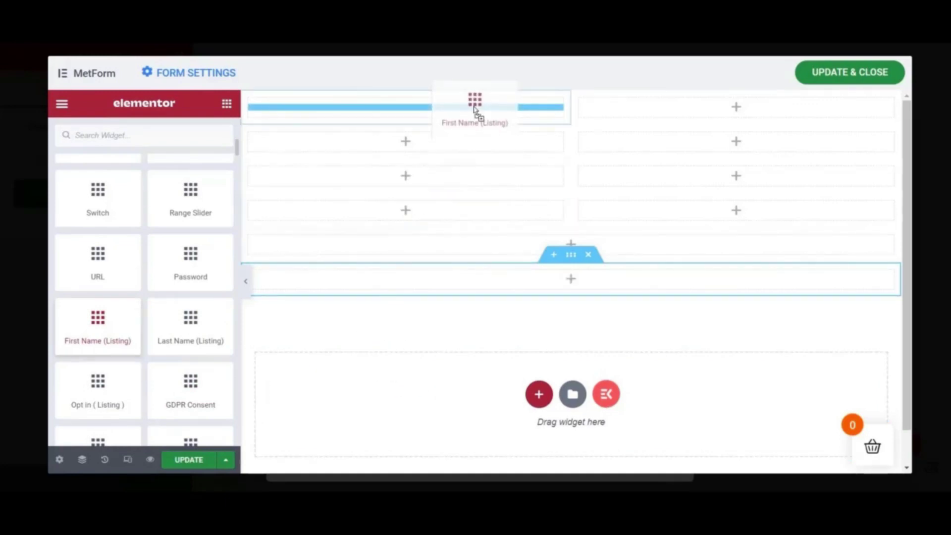
{"action": "left_click_drag", "start_coordinate": [474, 109], "coordinate": [475, 108]}
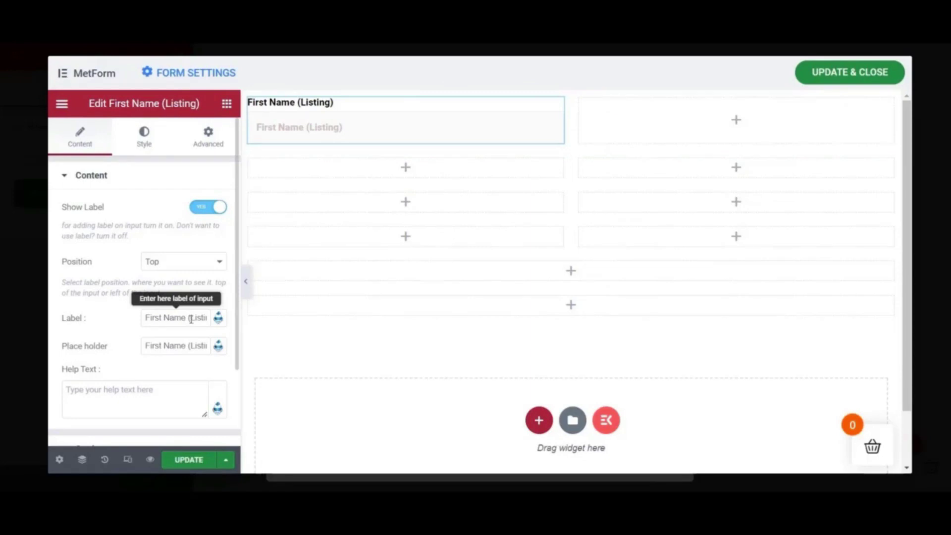
- Change the field's label to 'First Name' and clear its placeholder text
{"action": "left_click_drag", "start_coordinate": [189, 319], "coordinate": [230, 322]}
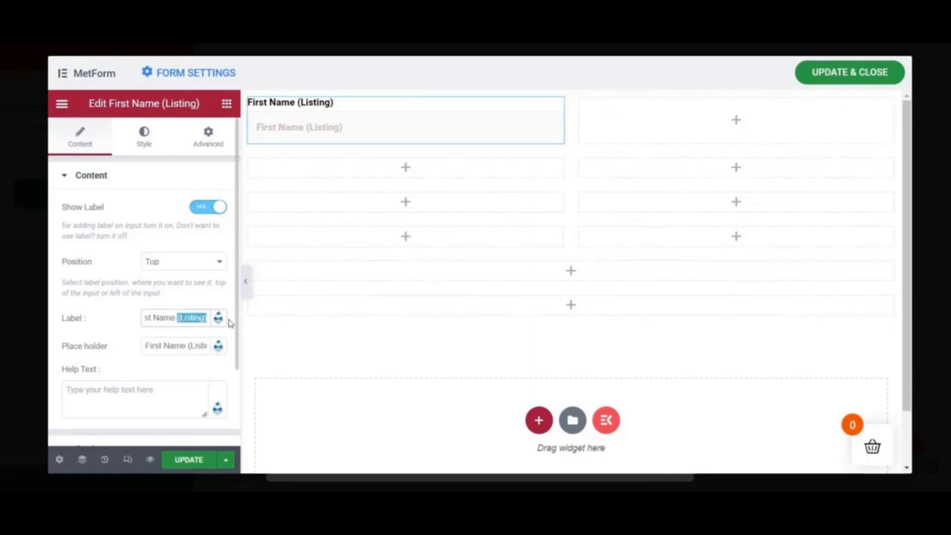
{"action": "key", "text": "BackSpace"}
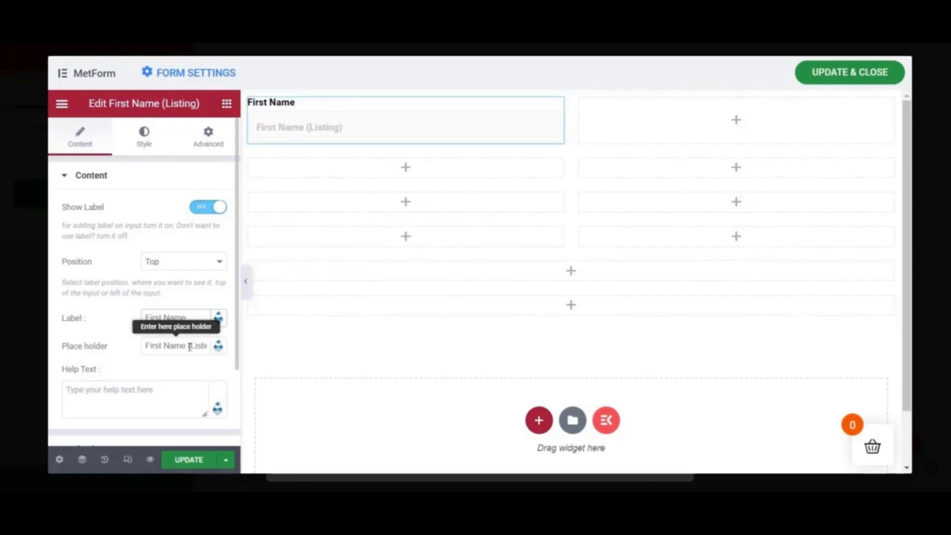
{"action": "left_click_drag", "start_coordinate": [190, 346], "coordinate": [228, 355]}
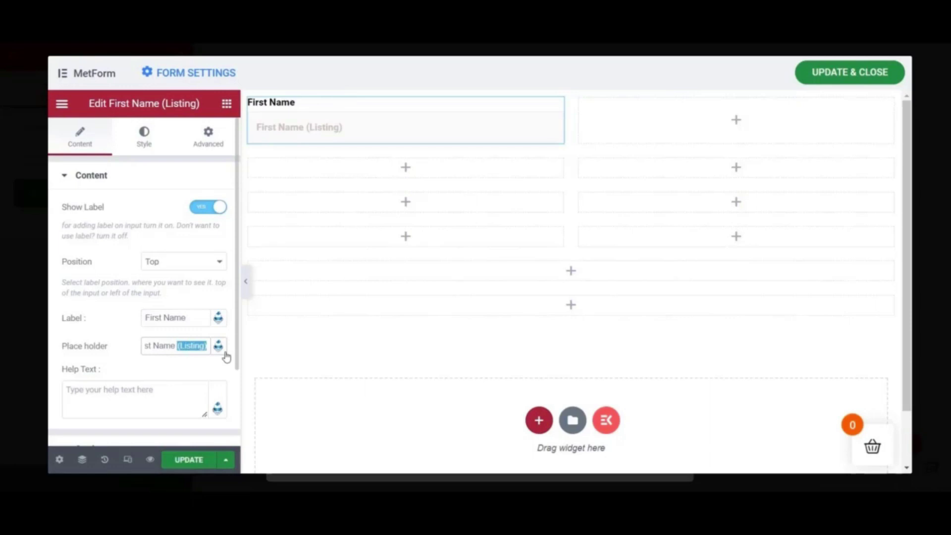
{"action": "key", "text": "BackSpace"}
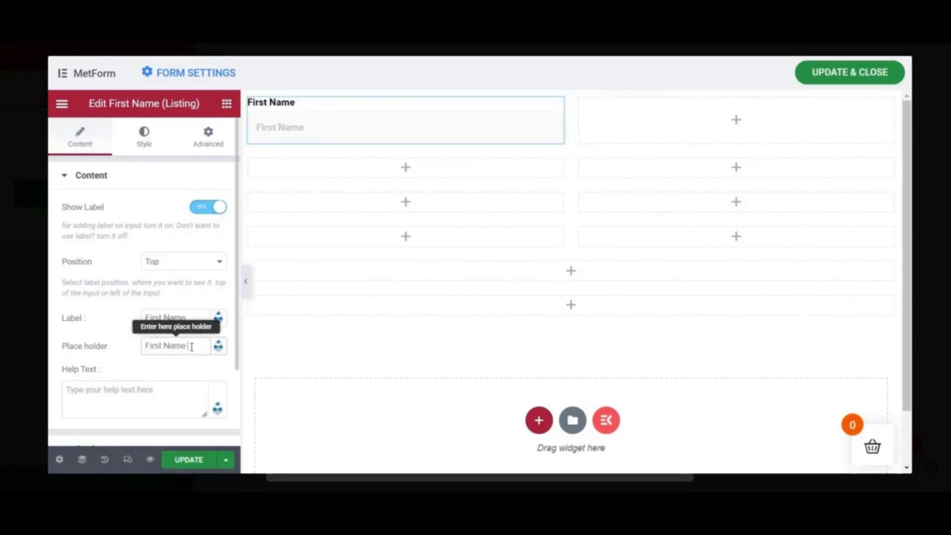
{"action": "left_click_drag", "start_coordinate": [192, 346], "coordinate": [140, 349]}
{"action": "key", "text": "BackSpace"}
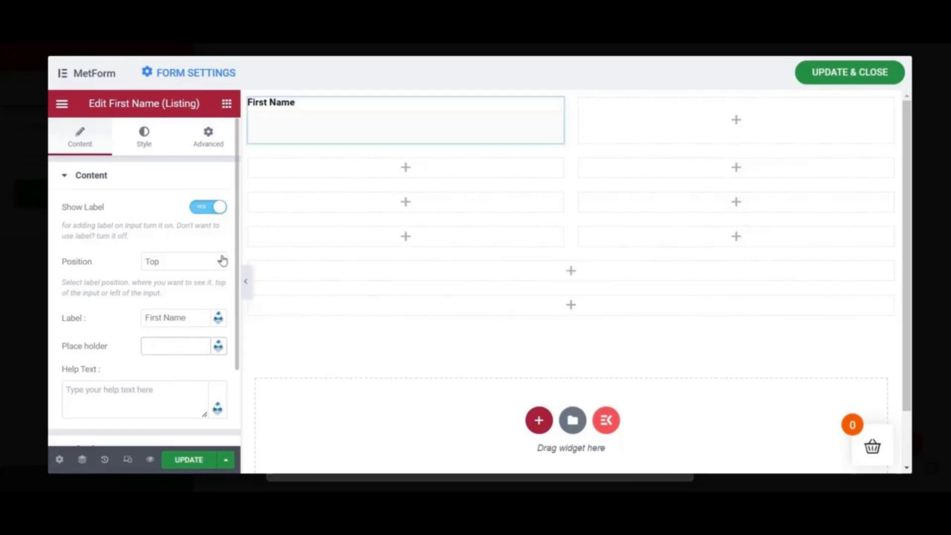
- Place the Last Name (Listing) field in the top-right column
{"action": "scroll", "coordinate": [185, 293], "scroll_direction": "down", "scroll_amount": 5}
{"action": "scroll", "coordinate": [188, 309], "scroll_direction": "down", "scroll_amount": 8}
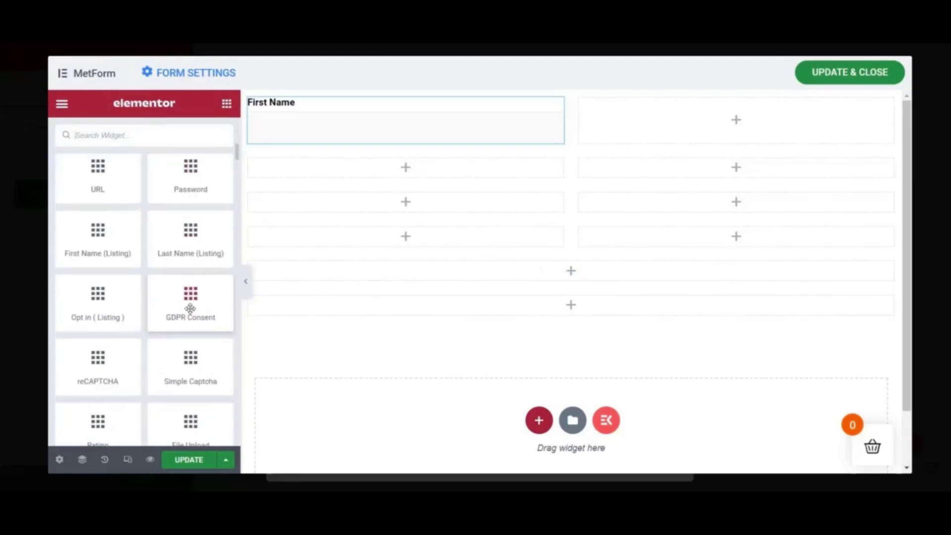
{"action": "scroll", "coordinate": [190, 311], "scroll_direction": "up", "scroll_amount": 3}
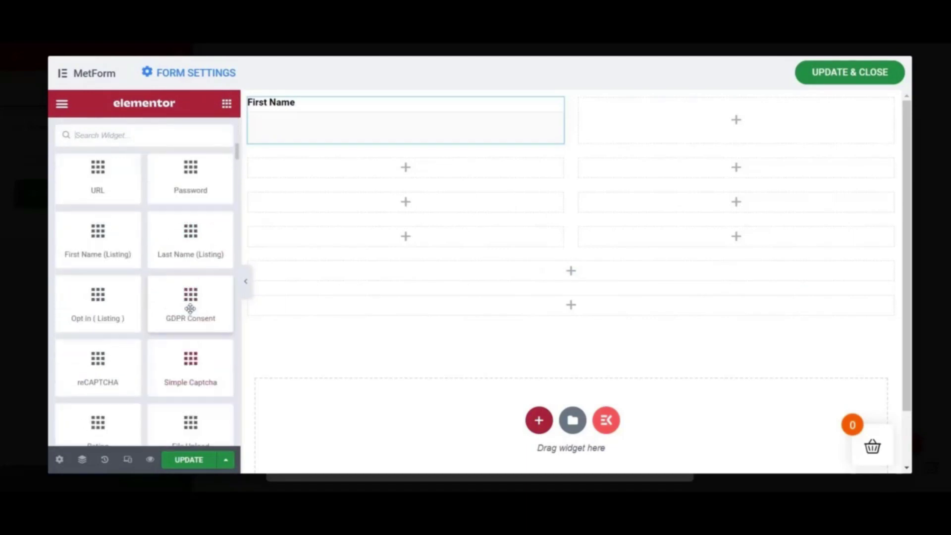
{"action": "left_click_drag", "start_coordinate": [198, 242], "coordinate": [726, 128]}
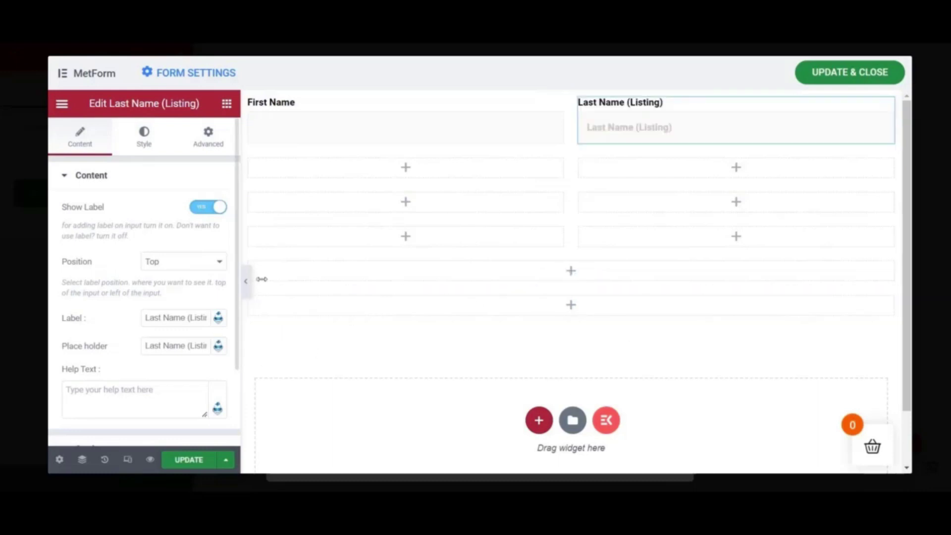
- Relabel the field 'Last Name' and empty its placeholder
{"action": "left_click_drag", "start_coordinate": [189, 317], "coordinate": [236, 328]}
{"action": "key", "text": "BackSpace"}
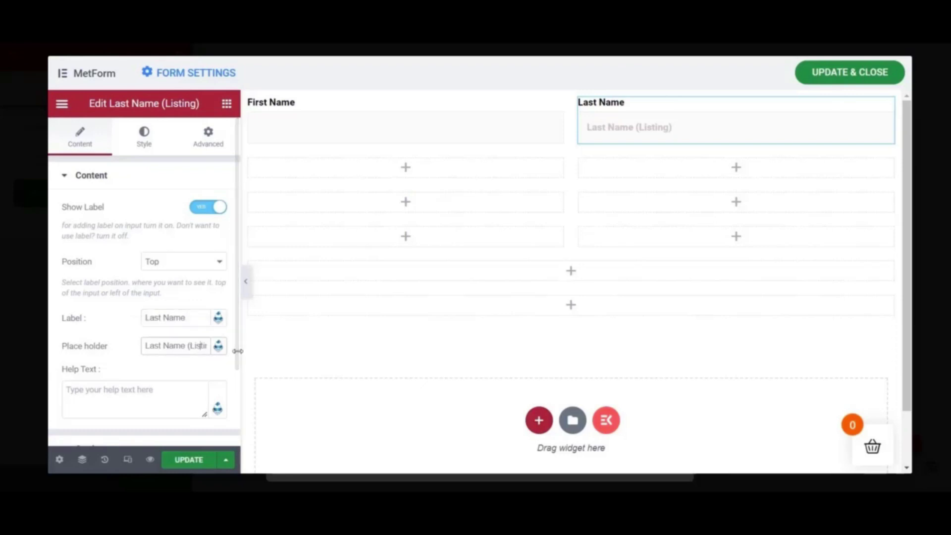
{"action": "key", "text": "End"}
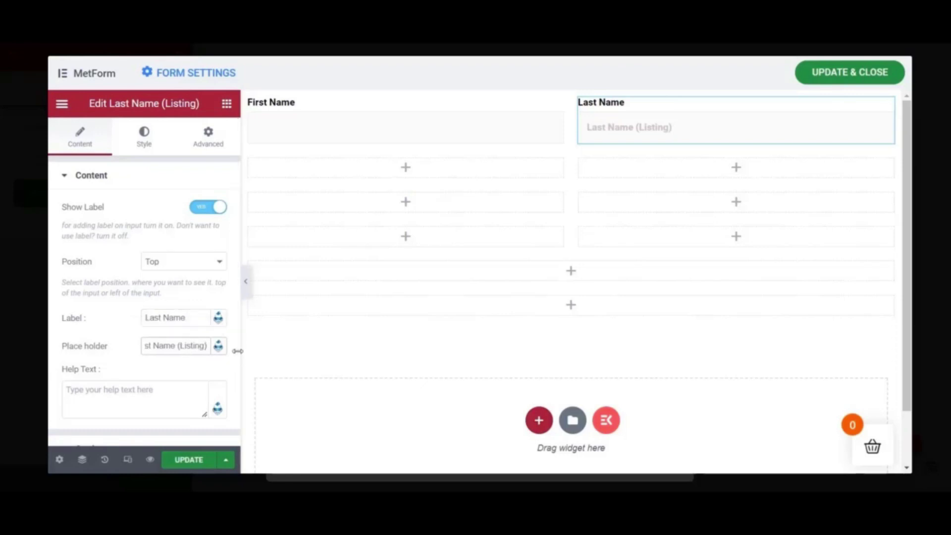
{"action": "key", "text": "BackSpace"}
{"action": "key", "text": "BackSpace"}
{"action": "key", "text": "BackSpace"}
{"action": "key", "text": "BackSpace"}
{"action": "key", "text": "BackSpace"}
{"action": "key", "text": "BackSpace"}
{"action": "key", "text": "BackSpace"}
{"action": "key", "text": "BackSpace"}
{"action": "key", "text": "BackSpace"}
{"action": "key", "text": "BackSpace"}
{"action": "key", "text": "BackSpace"}
{"action": "key", "text": "BackSpace"}
{"action": "key", "text": "BackSpace"}
{"action": "key", "text": "BackSpace"}
{"action": "key", "text": "BackSpace"}
{"action": "key", "text": "BackSpace"}
{"action": "key", "text": "BackSpace"}
{"action": "key", "text": "BackSpace"}
{"action": "key", "text": "BackSpace"}
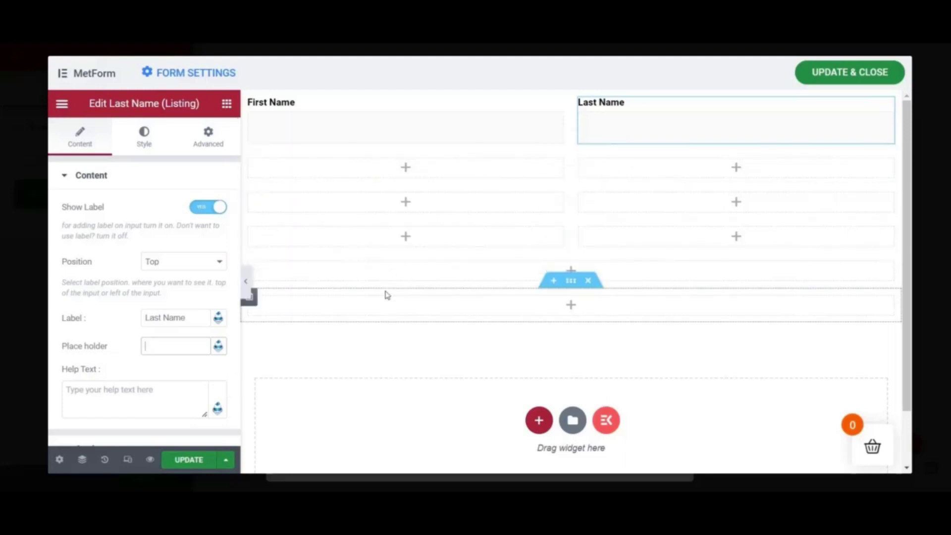
{"action": "left_click", "coordinate": [226, 104]}
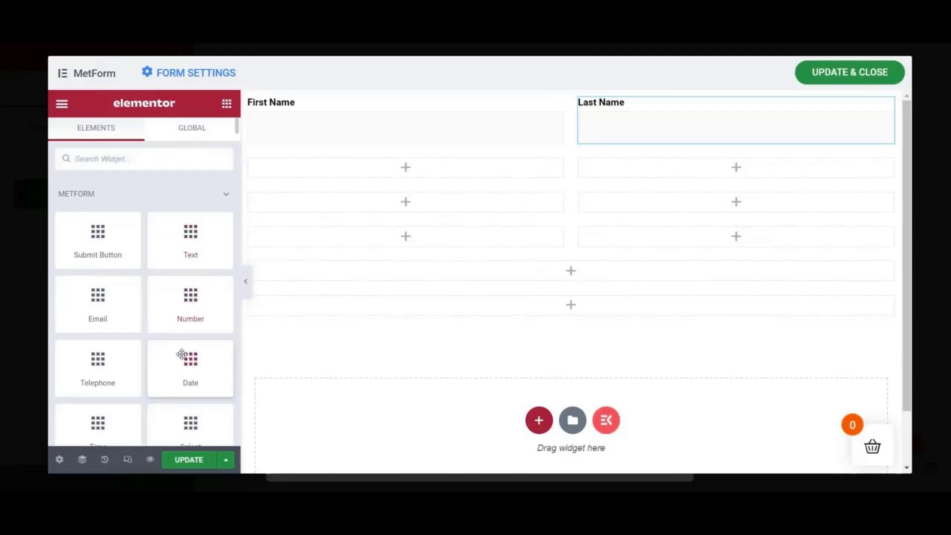
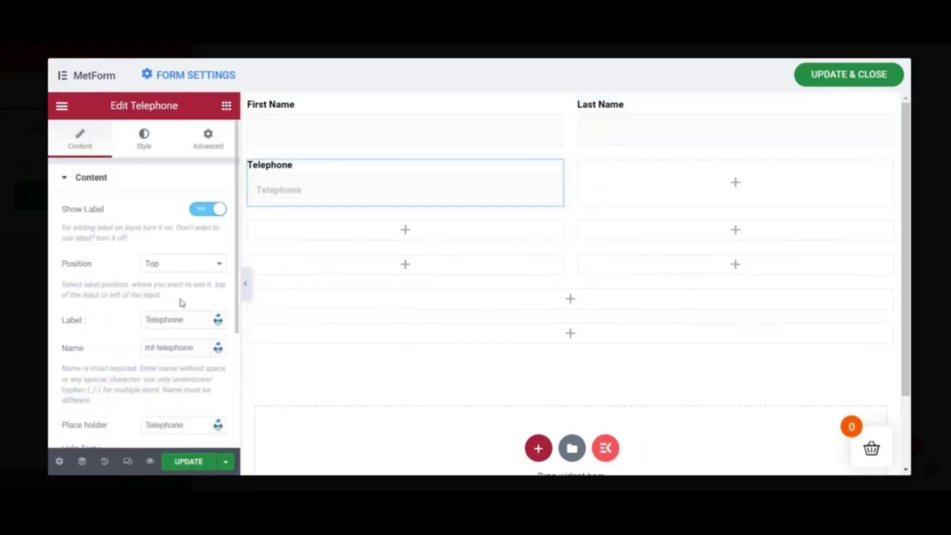
- Rename the Telephone label to Mobile Number and clear its placeholder
{"action": "left_click_drag", "start_coordinate": [183, 319], "coordinate": [68, 319]}
{"action": "type", "text": "Mobile Number"}
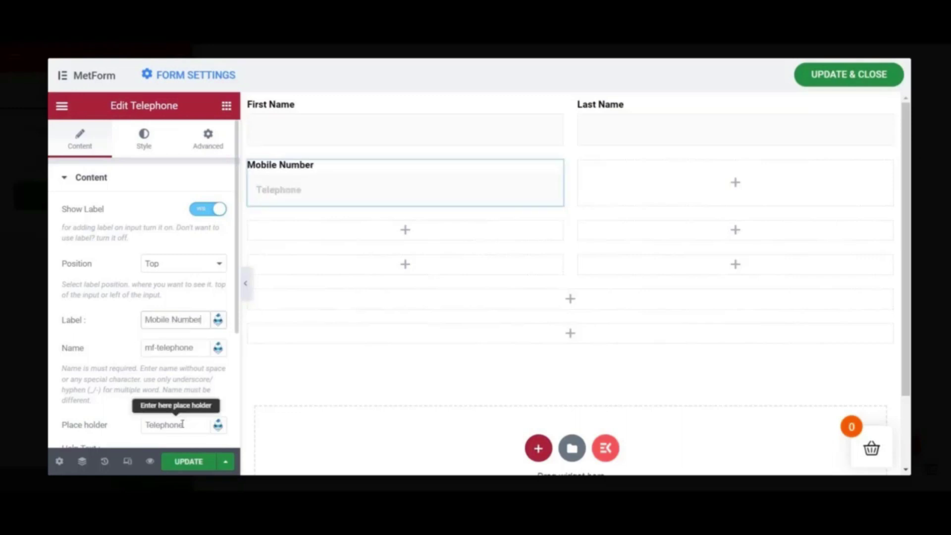
{"action": "left_click_drag", "start_coordinate": [186, 426], "coordinate": [140, 426]}
{"action": "key", "text": "BackSpace"}
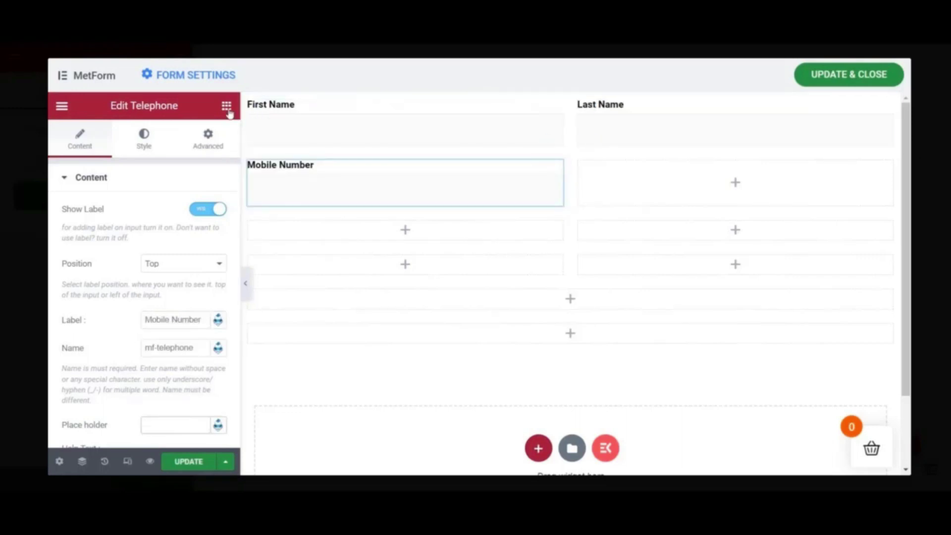
- Add an Email field beside Mobile Number with an empty placeholder
{"action": "left_click", "coordinate": [226, 106]}
{"action": "left_click_drag", "start_coordinate": [121, 332], "coordinate": [671, 198]}
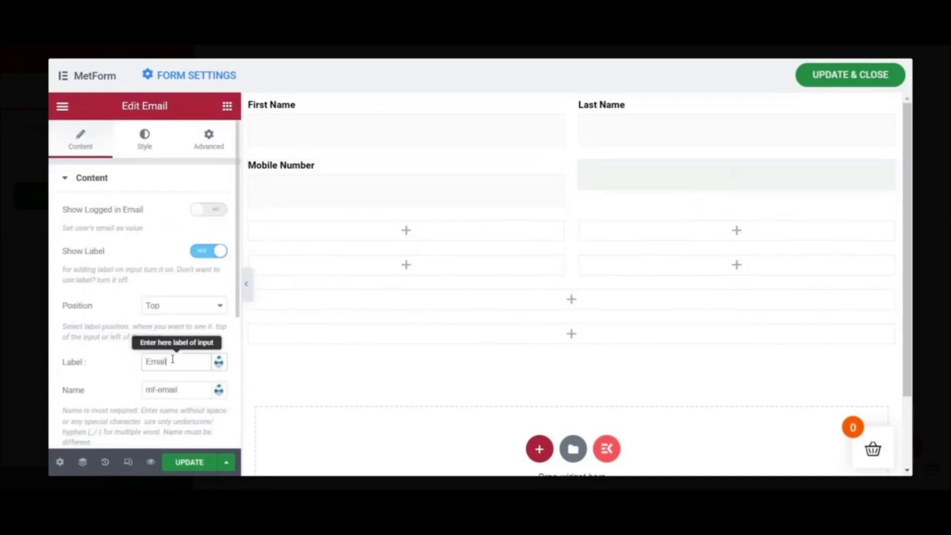
{"action": "scroll", "coordinate": [163, 358], "scroll_direction": "down", "scroll_amount": 3}
{"action": "left_click", "coordinate": [170, 295]}
{"action": "key", "text": "BackSpace"}
{"action": "key", "text": "BackSpace"}
{"action": "key", "text": "BackSpace"}
{"action": "key", "text": "BackSpace"}
{"action": "key", "text": "BackSpace"}
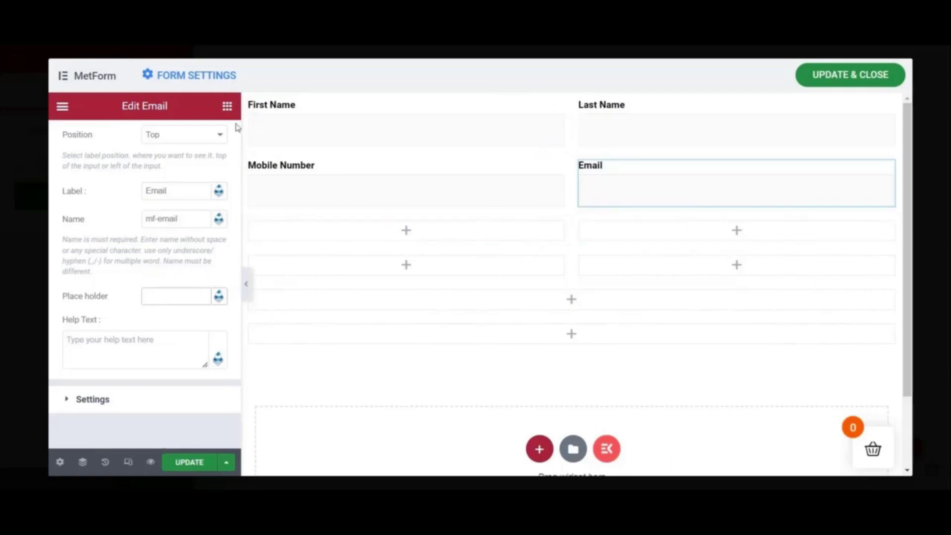
- Add a Check-in Date field below Mobile Number and blank its placeholder
{"action": "left_click", "coordinate": [226, 106]}
{"action": "scroll", "coordinate": [165, 319], "scroll_direction": "down", "scroll_amount": 2}
{"action": "scroll", "coordinate": [165, 319], "scroll_direction": "down", "scroll_amount": 1}
{"action": "left_click_drag", "start_coordinate": [195, 201], "coordinate": [388, 240]}
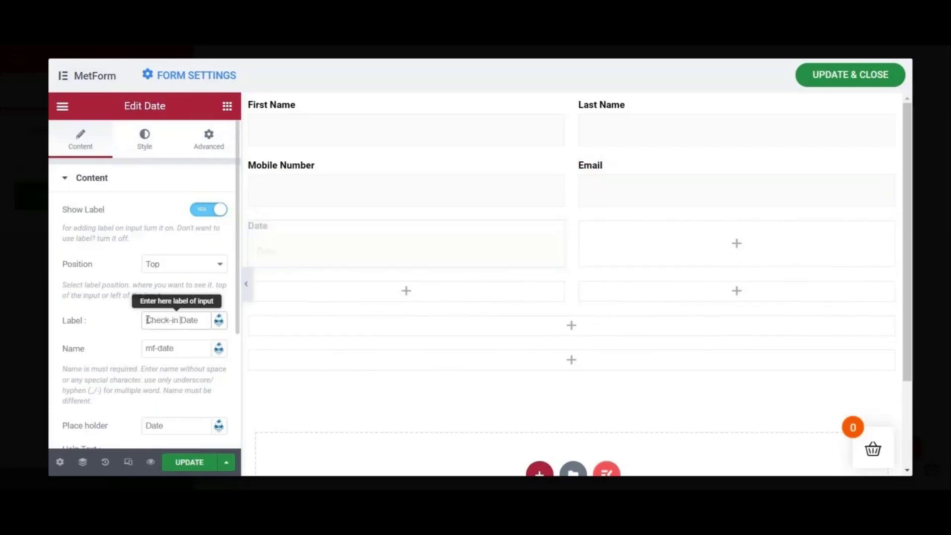
{"action": "scroll", "coordinate": [152, 343], "scroll_direction": "down", "scroll_amount": 2}
{"action": "left_click_drag", "start_coordinate": [168, 342], "coordinate": [126, 341]}
{"action": "key", "text": "BackSpace"}
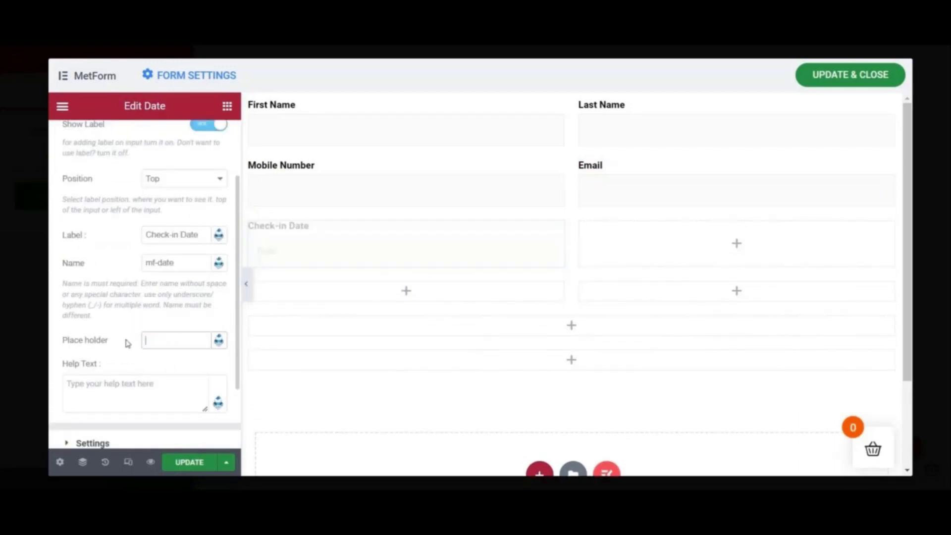
- Add a Check-out Date field beside Check-in Date without a placeholder, then place a Number field below
{"action": "left_click", "coordinate": [227, 106]}
{"action": "left_click_drag", "start_coordinate": [190, 369], "coordinate": [644, 248]}
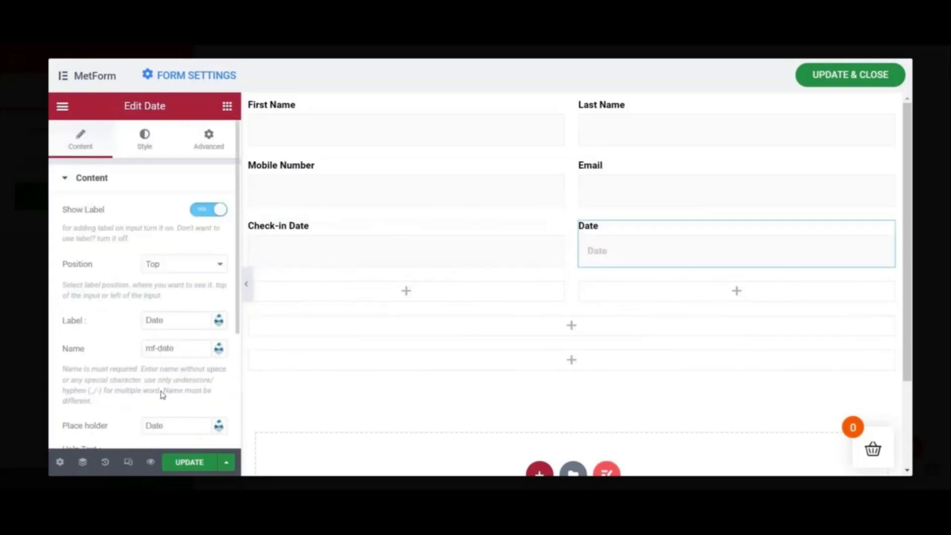
{"action": "left_click", "coordinate": [147, 320]}
{"action": "type", "text": "Check"}
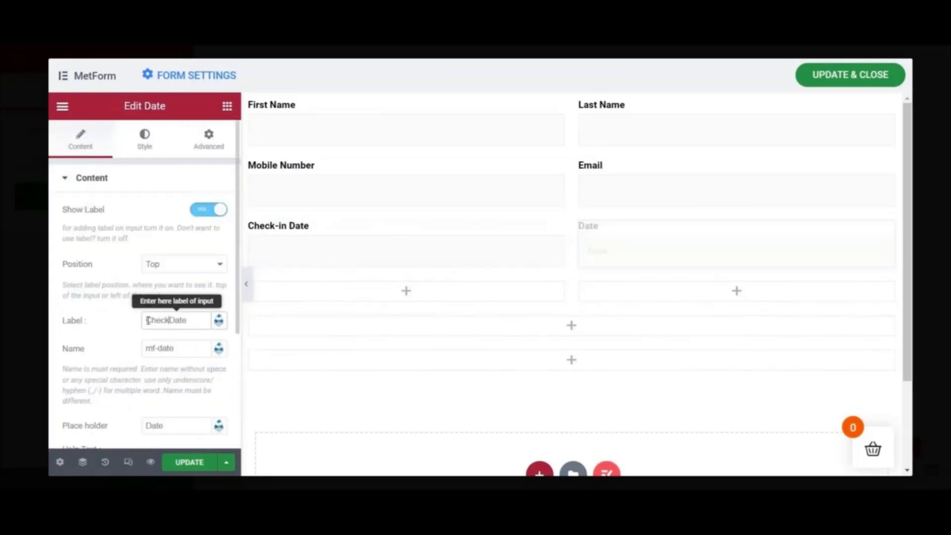
{"action": "scroll", "coordinate": [174, 341], "scroll_direction": "down", "scroll_amount": 2}
{"action": "double_click", "coordinate": [174, 341]}
{"action": "key", "text": "BackSpace"}
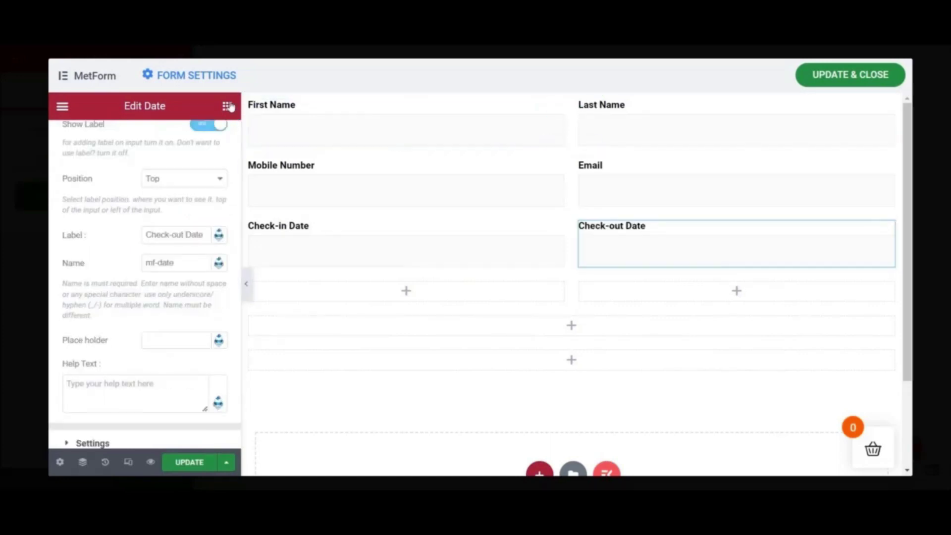
{"action": "left_click", "coordinate": [227, 106]}
{"action": "left_click_drag", "start_coordinate": [208, 309], "coordinate": [408, 294]}
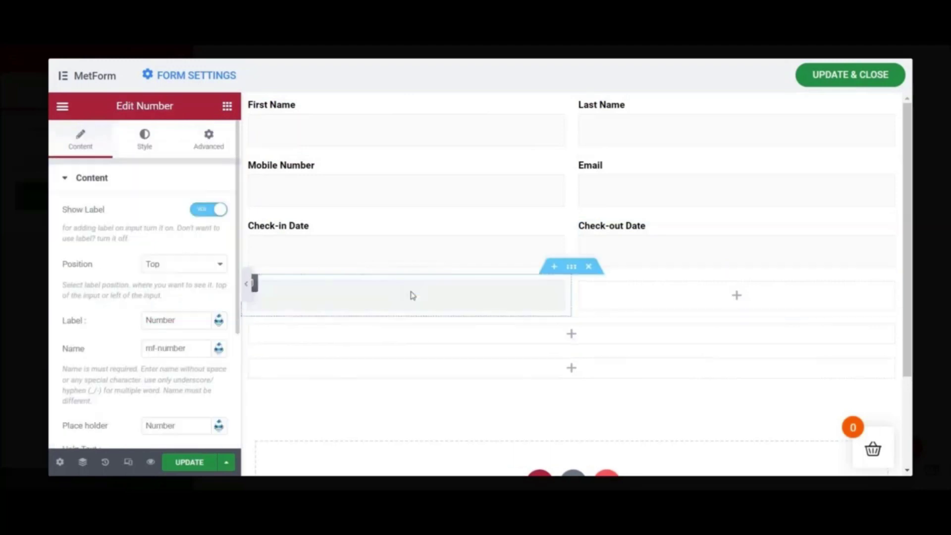
- Relabel the Number field to Number of Adults and clear its placeholder
{"action": "left_click", "coordinate": [187, 321]}
{"action": "type", "text": "of Adu"}
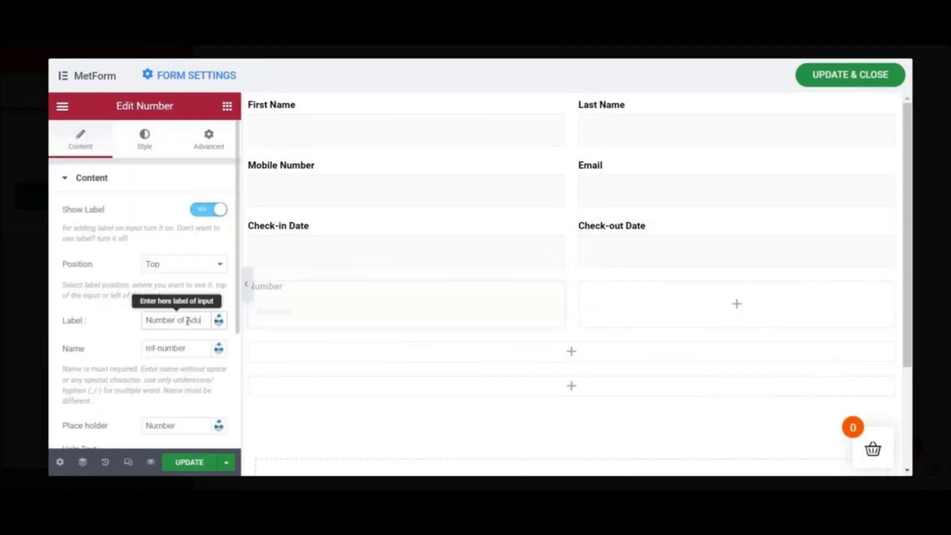
{"action": "scroll", "coordinate": [183, 397], "scroll_direction": "down", "scroll_amount": 2}
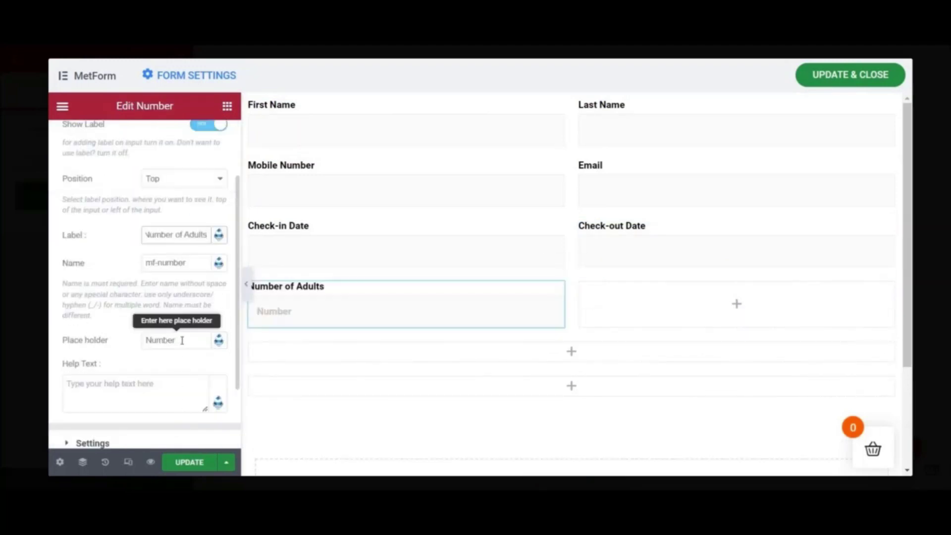
{"action": "double_click", "coordinate": [164, 340]}
{"action": "key", "text": "BackSpace"}
- Add a second Number field labelled Number of Children with no placeholder
{"action": "left_click", "coordinate": [227, 105]}
{"action": "left_click_drag", "start_coordinate": [208, 310], "coordinate": [682, 307]}
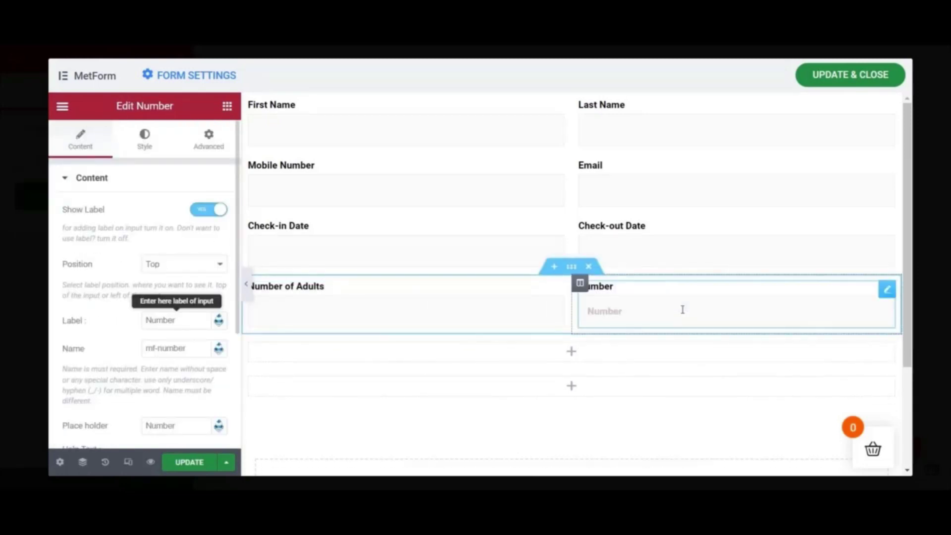
{"action": "left_click", "coordinate": [182, 321]}
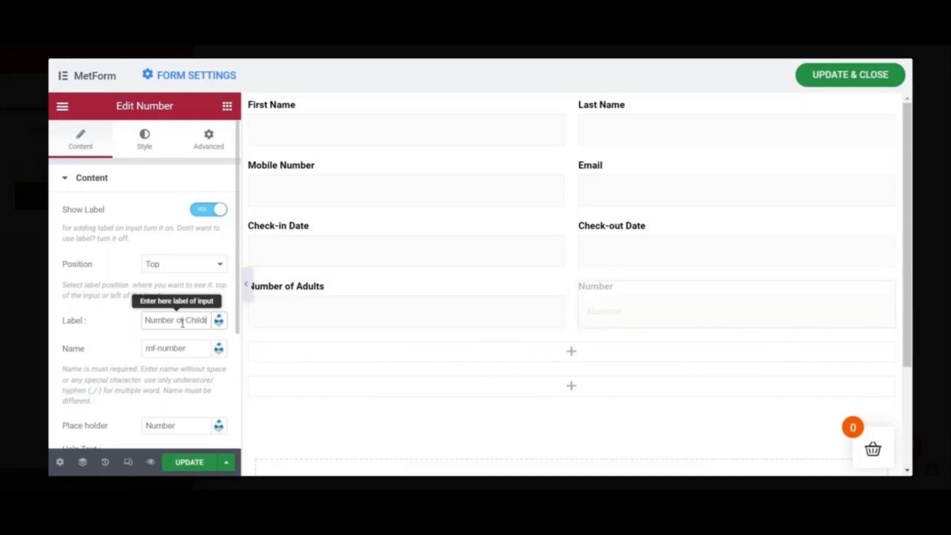
{"action": "type", "text": "of Children"}
{"action": "scroll", "coordinate": [187, 365], "scroll_direction": "down", "scroll_amount": 2}
{"action": "double_click", "coordinate": [190, 340]}
{"action": "key", "text": "BackSpace"}
- Add a Textarea labelled 'Your Message' below the number fields and clear its placeholder
{"action": "left_click", "coordinate": [227, 106]}
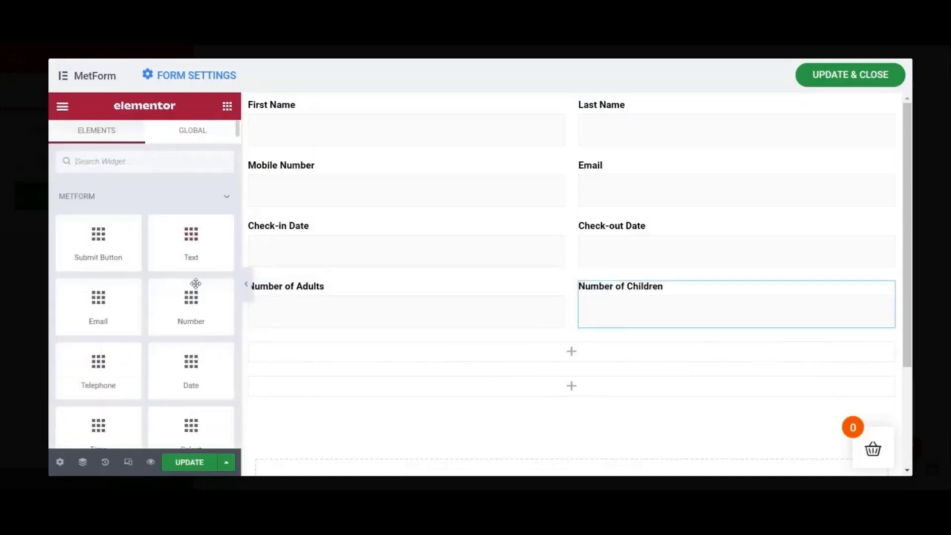
{"action": "left_click_drag", "start_coordinate": [193, 416], "coordinate": [445, 364]}
{"action": "double_click", "coordinate": [188, 321]}
{"action": "key", "text": "BackSpace"}
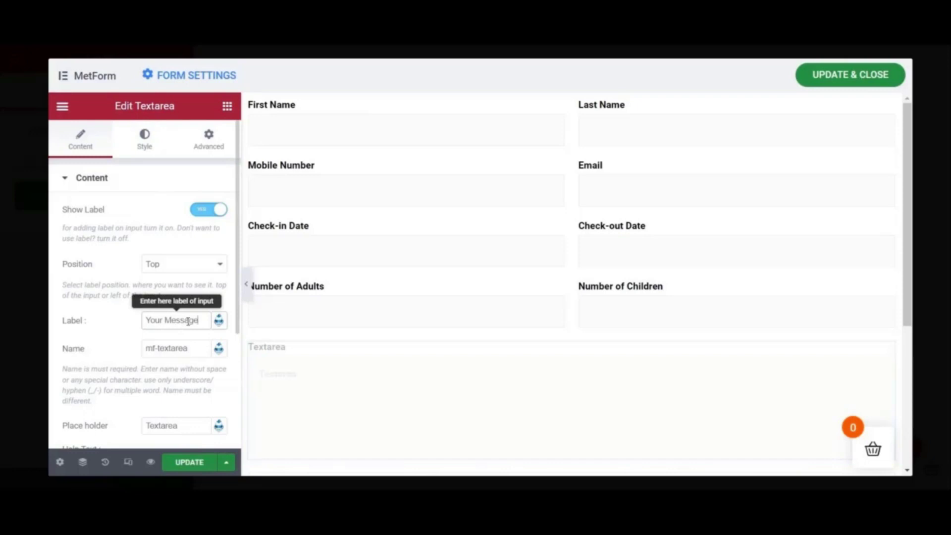
{"action": "type", "text": "Your Message"}
{"action": "scroll", "coordinate": [178, 410], "scroll_direction": "down", "scroll_amount": 2}
{"action": "double_click", "coordinate": [185, 341]}
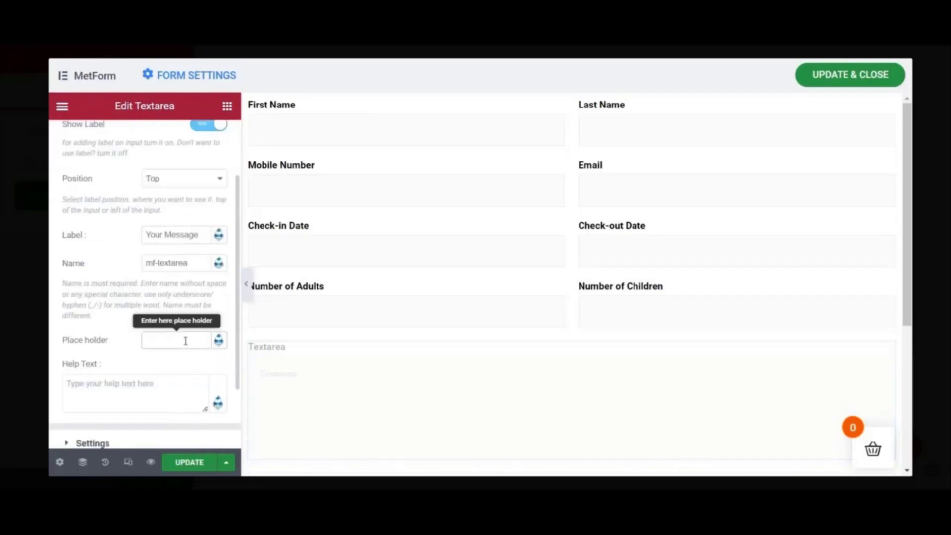
{"action": "left_click", "coordinate": [227, 105]}
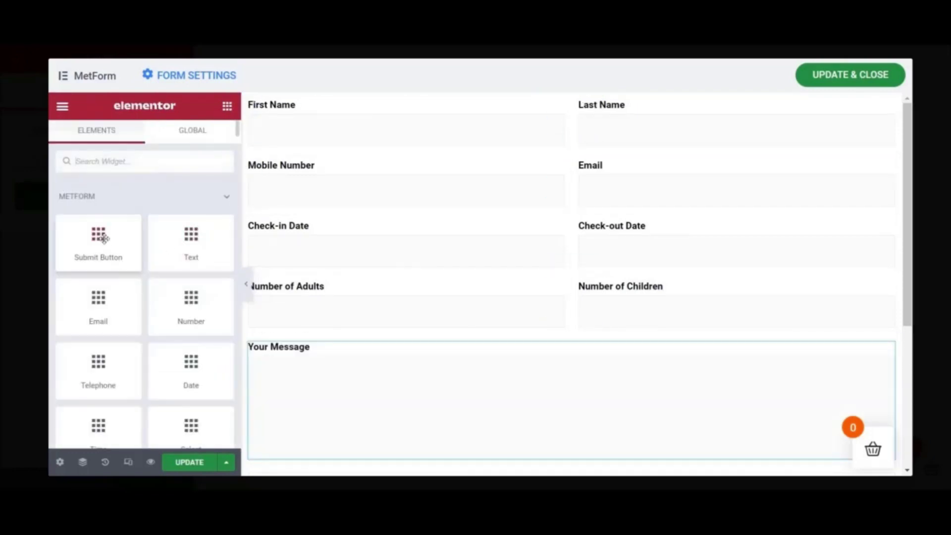
{"action": "scroll", "coordinate": [462, 367], "scroll_direction": "down", "scroll_amount": 4}
{"action": "left_click_drag", "start_coordinate": [98, 236], "coordinate": [587, 297]}
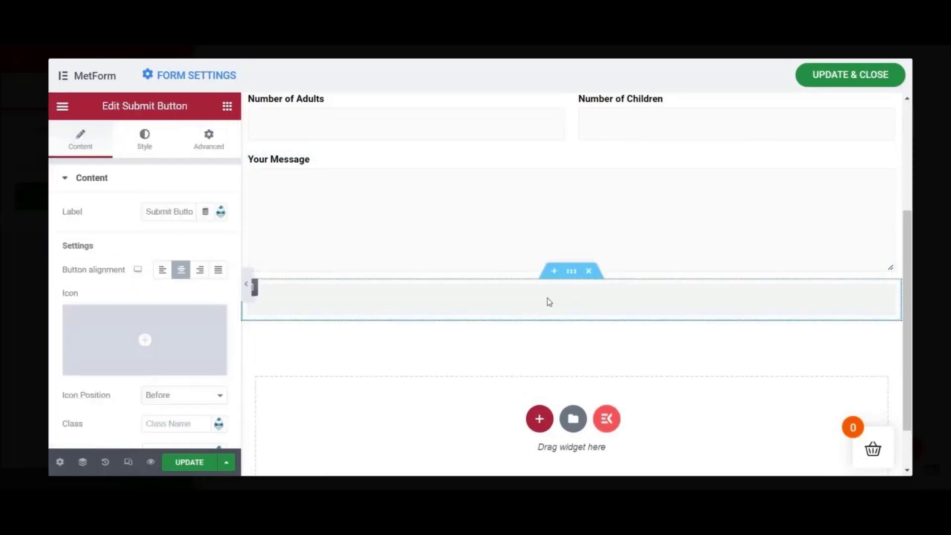
{"action": "left_click", "coordinate": [158, 272]}
{"action": "scroll", "coordinate": [187, 340], "scroll_direction": "down", "scroll_amount": 3}
{"action": "scroll", "coordinate": [170, 206], "scroll_direction": "up", "scroll_amount": 3}
{"action": "left_click", "coordinate": [174, 212]}
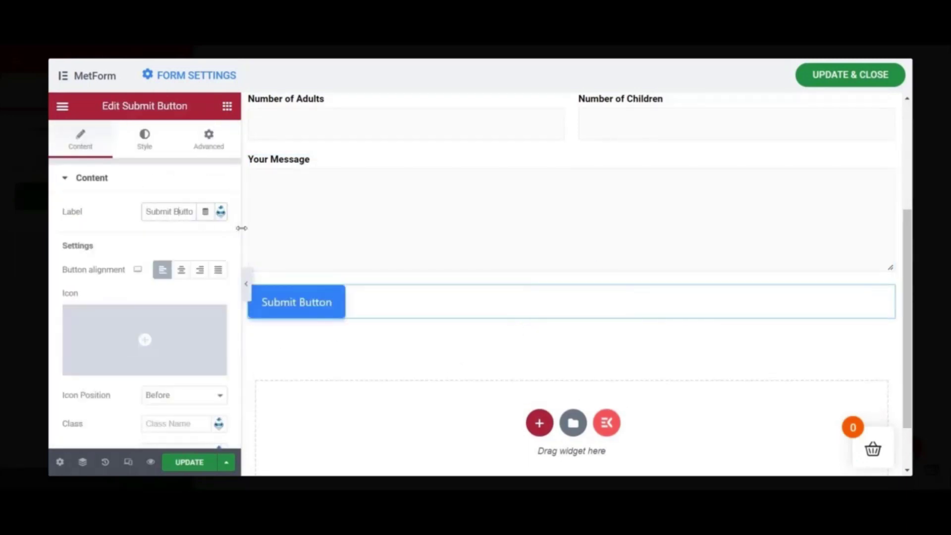
{"action": "key", "text": "BackSpace"}
{"action": "key", "text": "BackSpace"}
{"action": "key", "text": "BackSpace"}
{"action": "key", "text": "BackSpace"}
{"action": "key", "text": "BackSpace"}
{"action": "key", "text": "BackSpace"}
{"action": "key", "text": "BackSpace"}
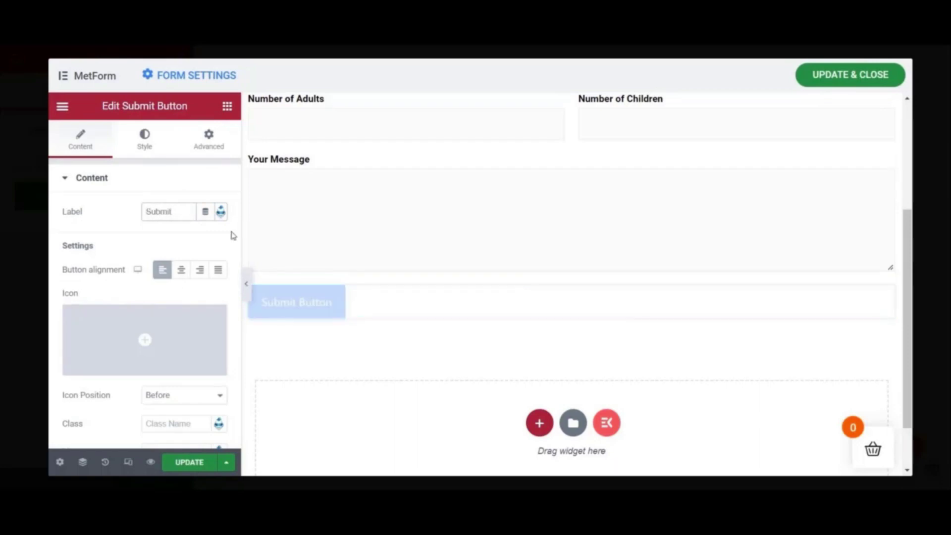
{"action": "scroll", "coordinate": [168, 338], "scroll_direction": "down", "scroll_amount": 3}
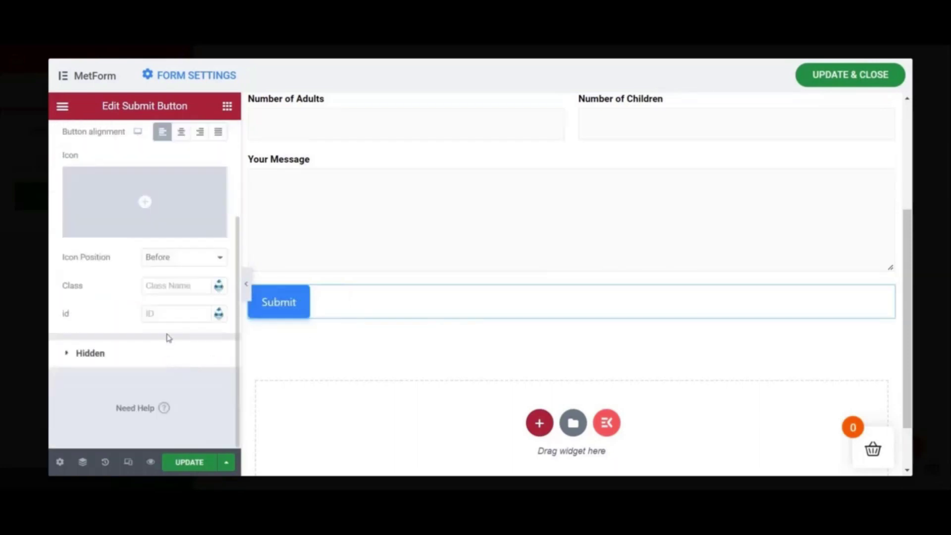
{"action": "scroll", "coordinate": [177, 301], "scroll_direction": "up", "scroll_amount": 3}
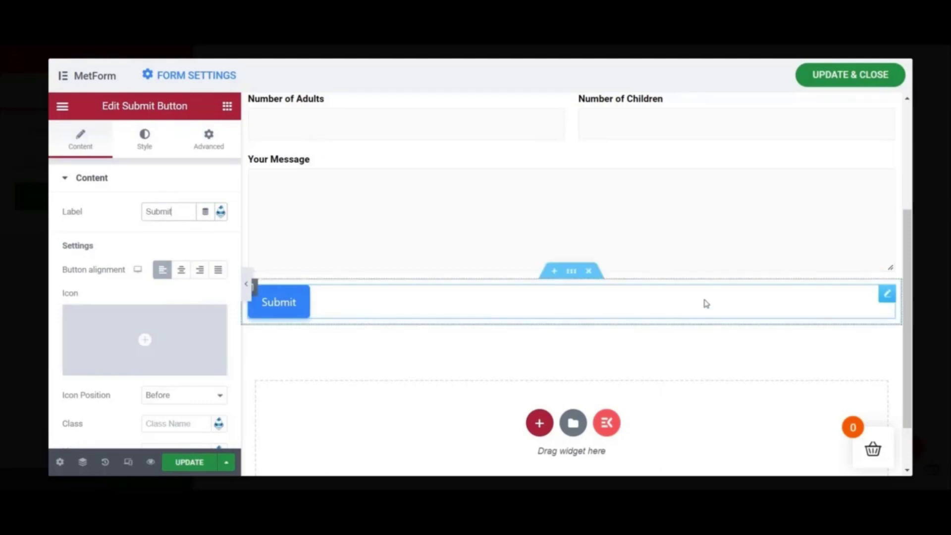
{"action": "scroll", "coordinate": [667, 244], "scroll_direction": "up", "scroll_amount": 3}
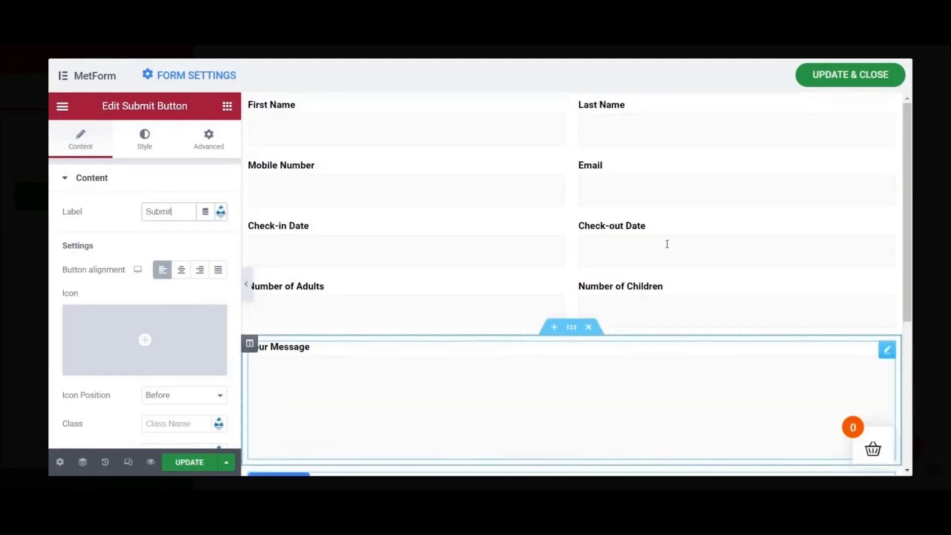
{"action": "scroll", "coordinate": [556, 267], "scroll_direction": "down", "scroll_amount": 2}
{"action": "scroll", "coordinate": [556, 276], "scroll_direction": "up", "scroll_amount": 1}
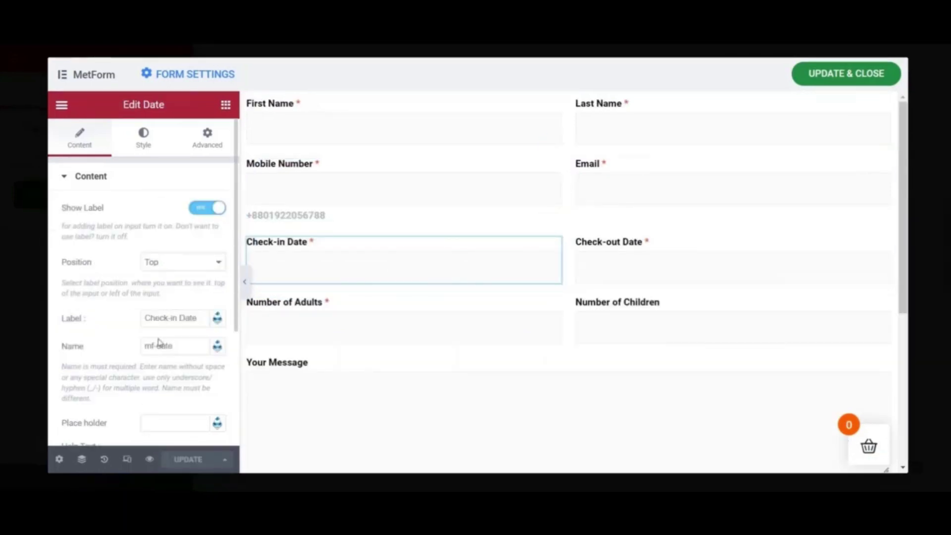
- Rename the Check-in Date field to mf-chdate and edit the Check-out Date field name
{"action": "type", "text": "checkin"}
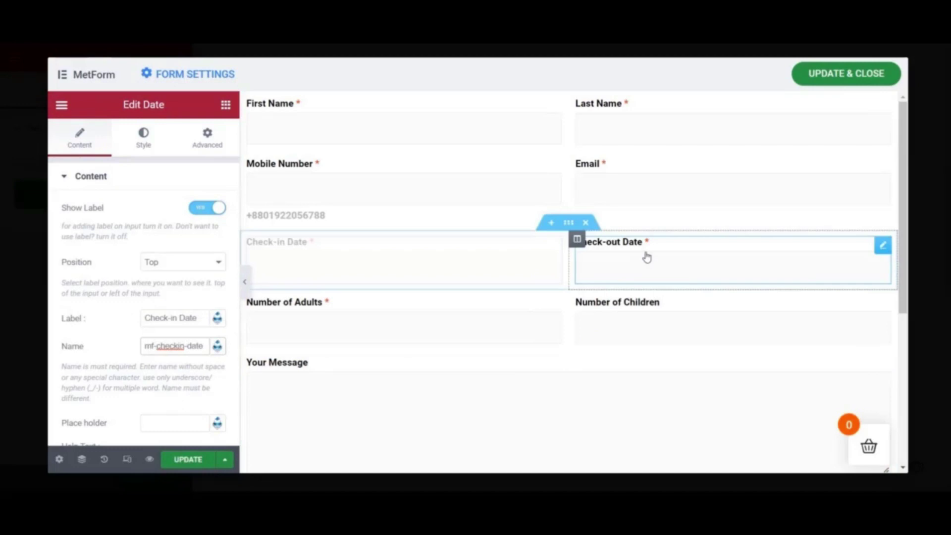
{"action": "left_click", "coordinate": [646, 257]}
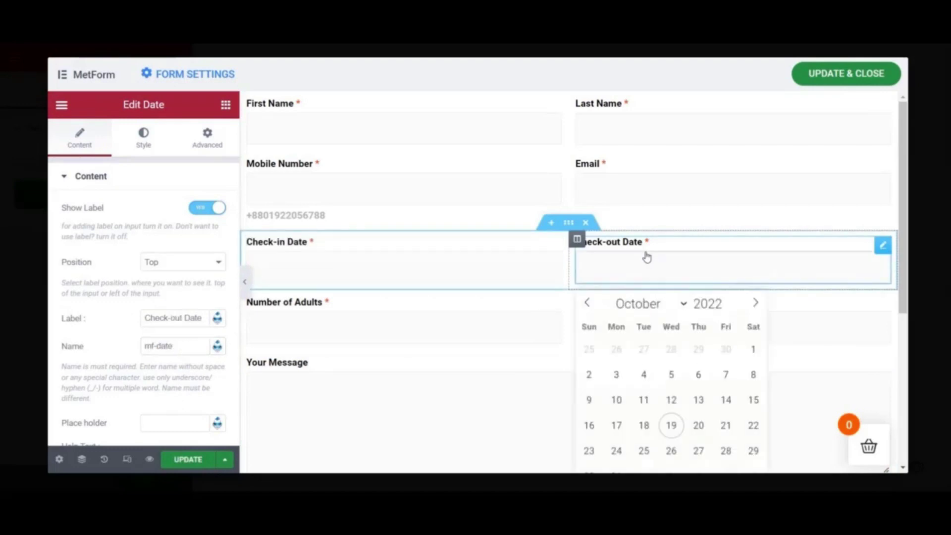
{"action": "left_click", "coordinate": [669, 247]}
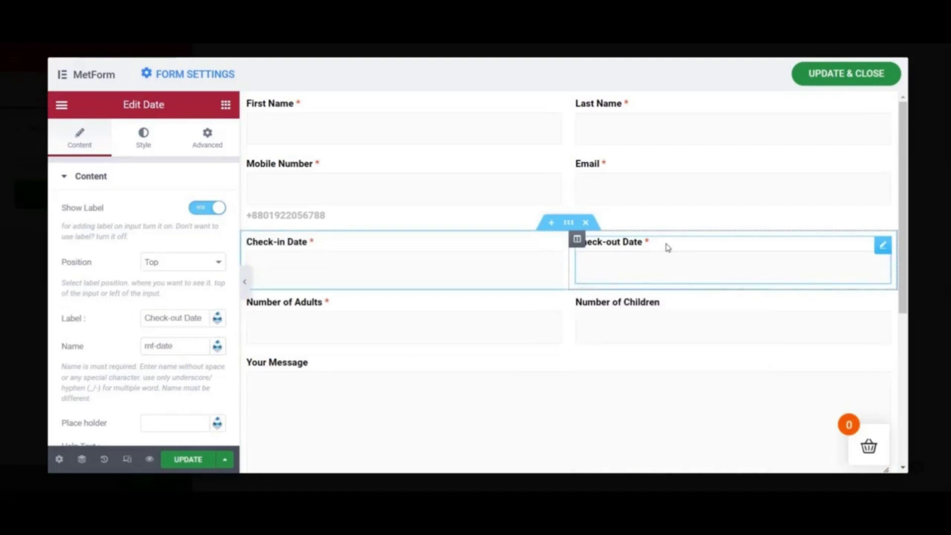
{"action": "left_click", "coordinate": [159, 346]}
{"action": "type", "text": "ch"}
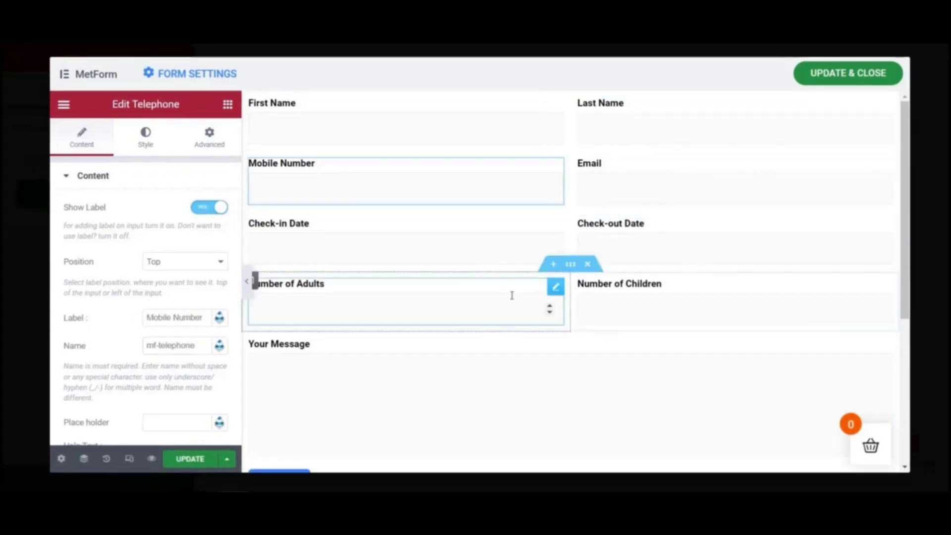
- Add a sample phone number as the Mobile Number field's help text
{"action": "scroll", "coordinate": [123, 366], "scroll_direction": "down", "scroll_amount": 3}
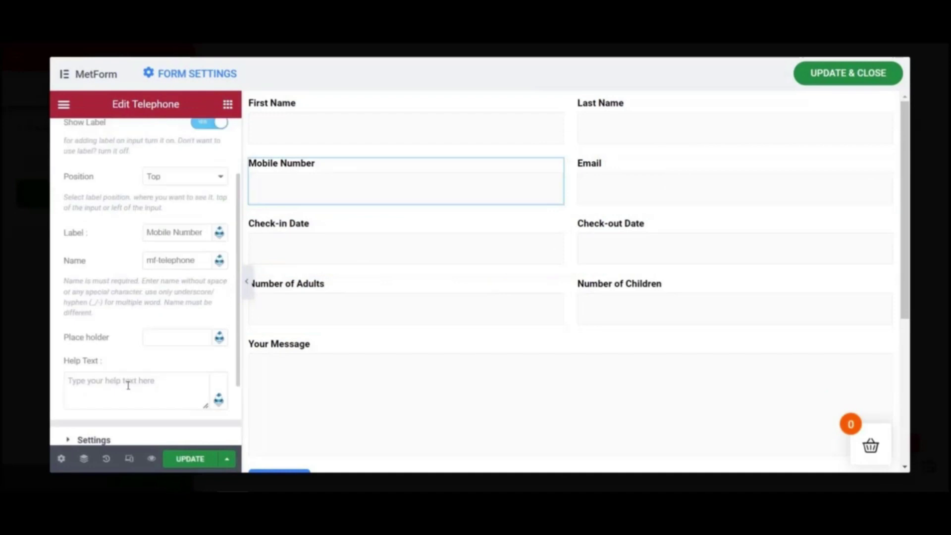
{"action": "left_click", "coordinate": [128, 380]}
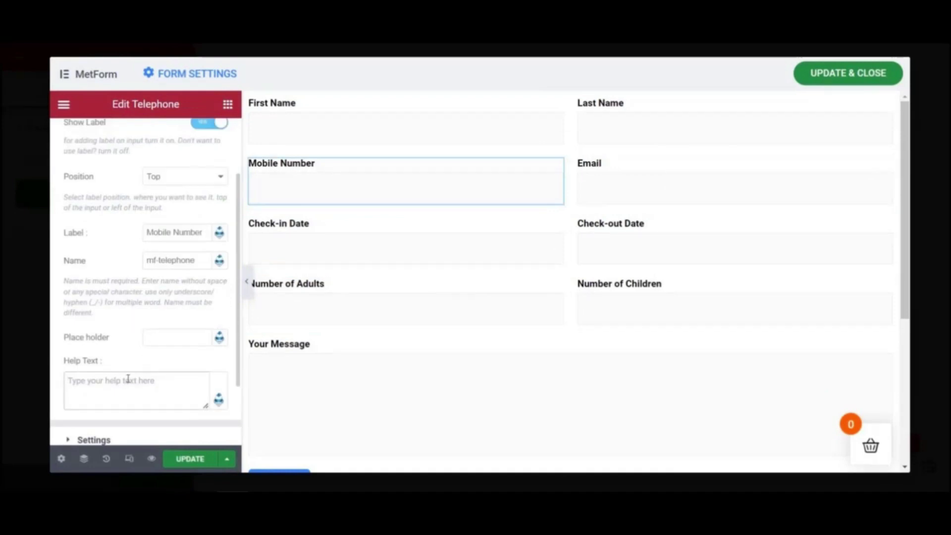
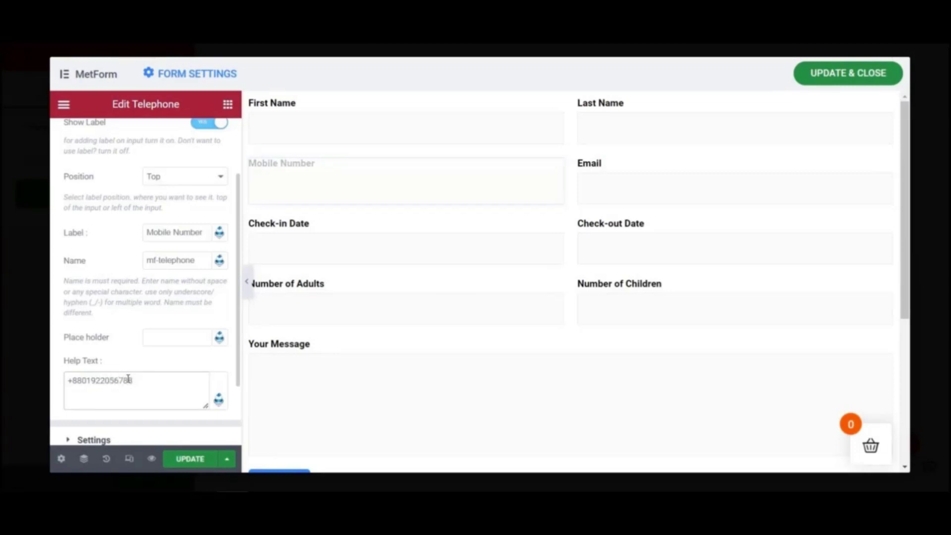
{"action": "scroll", "coordinate": [148, 367], "scroll_direction": "up", "scroll_amount": 3}
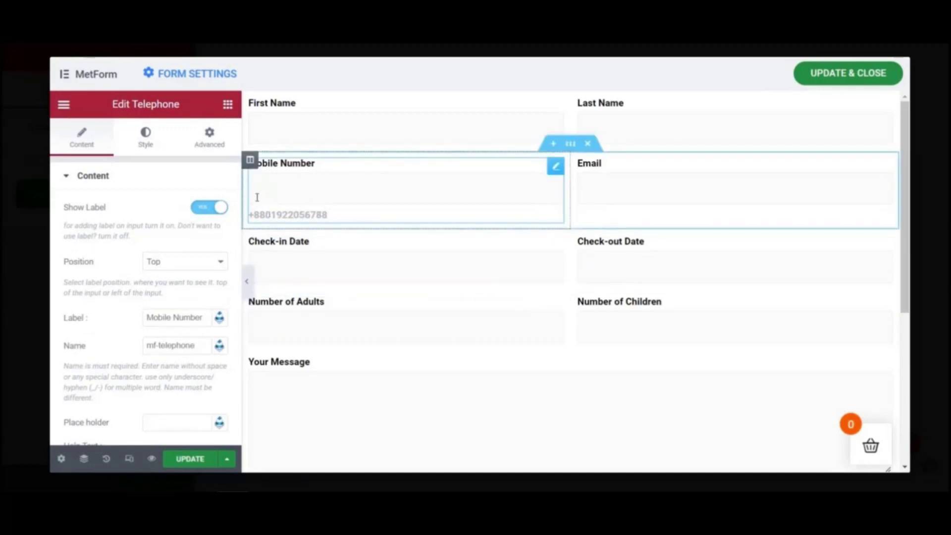
{"action": "scroll", "coordinate": [175, 289], "scroll_direction": "down", "scroll_amount": 2}
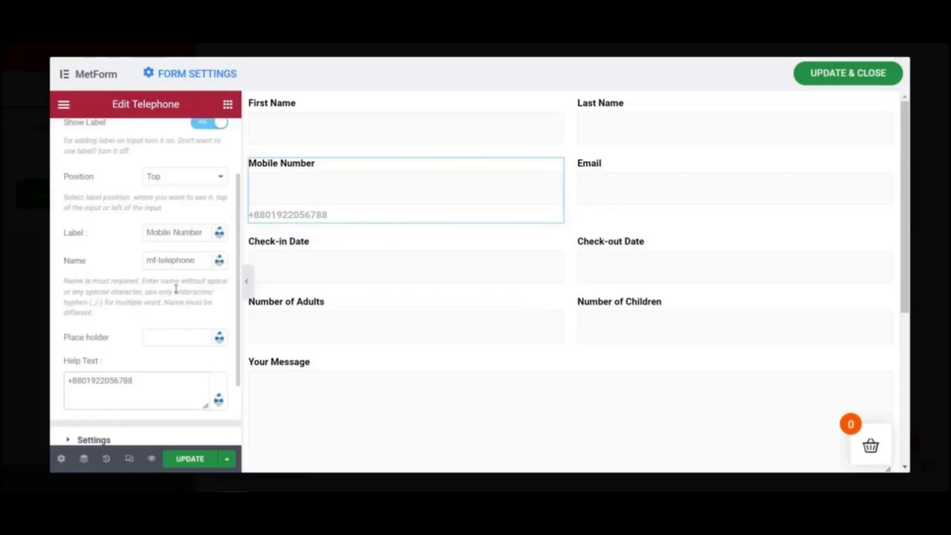
{"action": "scroll", "coordinate": [176, 289], "scroll_direction": "down", "scroll_amount": 2}
{"action": "left_click", "coordinate": [73, 352]}
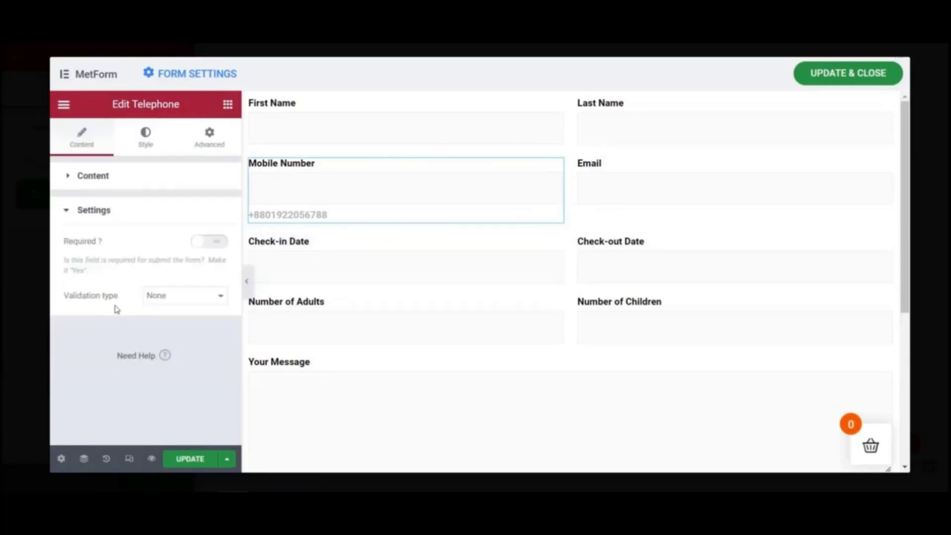
- Make the Mobile Number and First Name fields required
{"action": "left_click", "coordinate": [222, 247]}
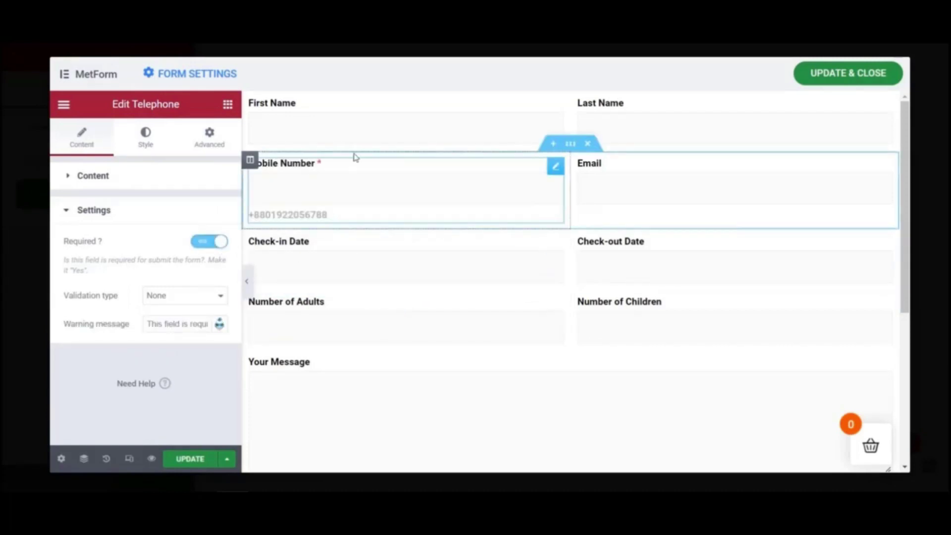
{"action": "left_click", "coordinate": [372, 119]}
{"action": "scroll", "coordinate": [163, 341], "scroll_direction": "down", "scroll_amount": 3}
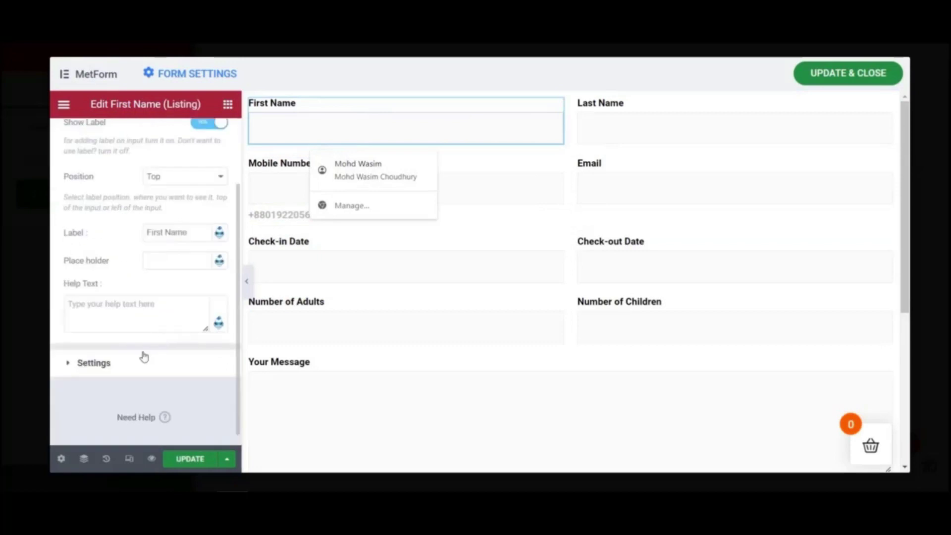
{"action": "left_click", "coordinate": [78, 364]}
{"action": "left_click", "coordinate": [205, 243]}
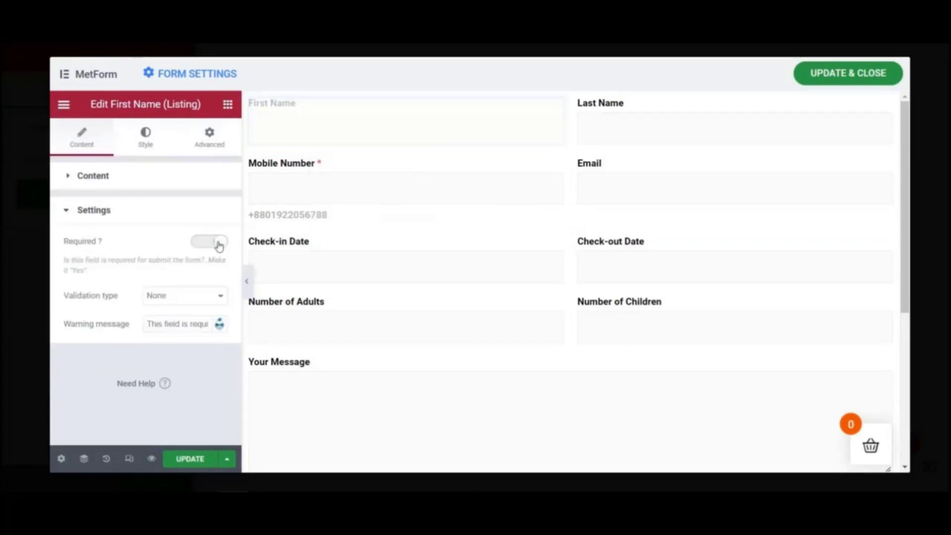
- Make the Last Name and Email fields required
{"action": "left_click", "coordinate": [688, 118]}
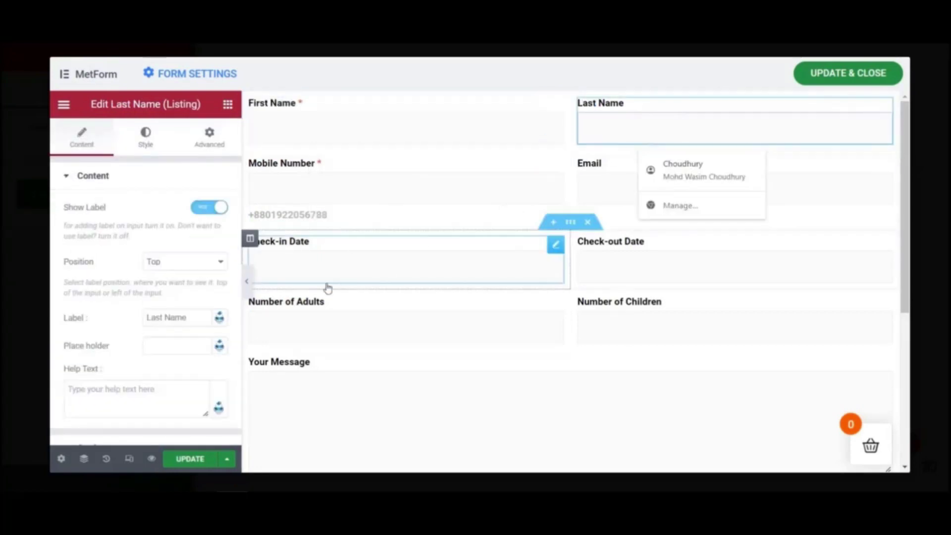
{"action": "scroll", "coordinate": [151, 336], "scroll_direction": "down", "scroll_amount": 3}
{"action": "left_click", "coordinate": [105, 351]}
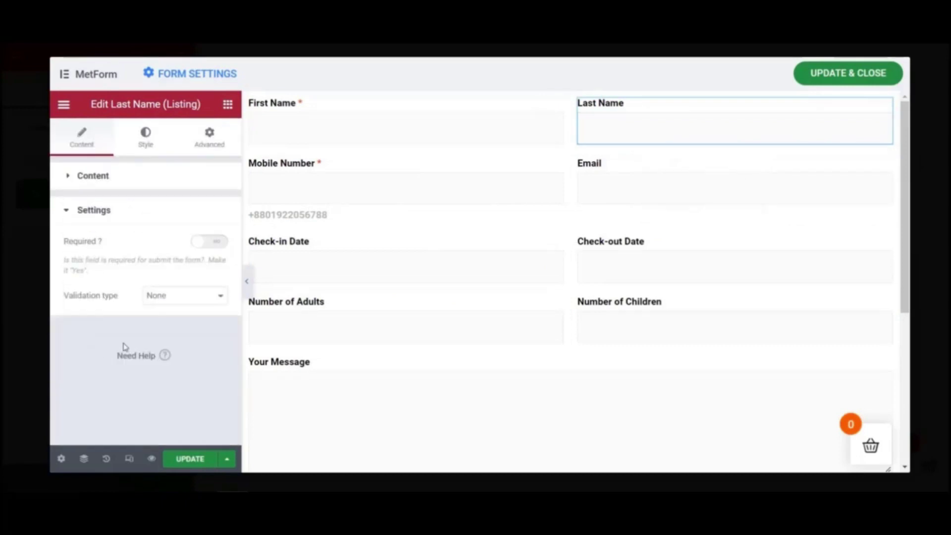
{"action": "left_click", "coordinate": [218, 242]}
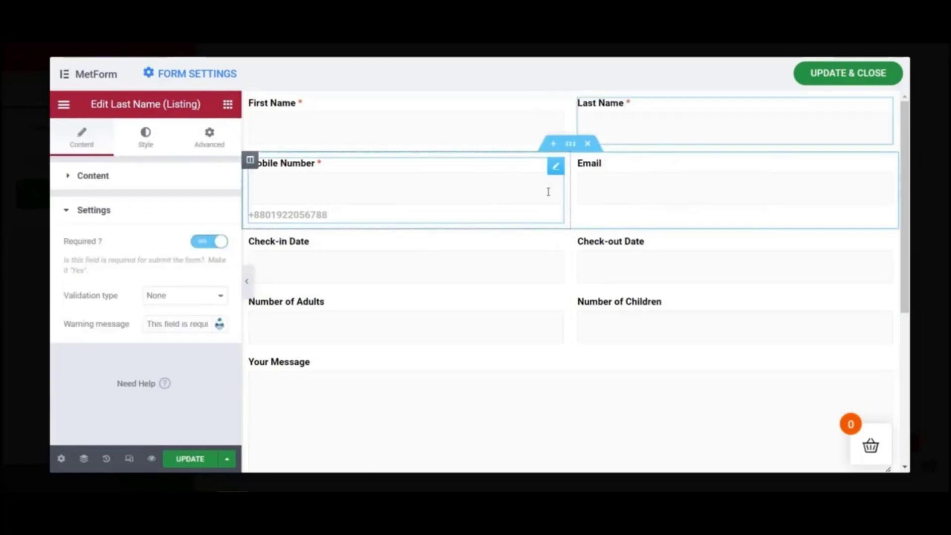
{"action": "left_click", "coordinate": [619, 187]}
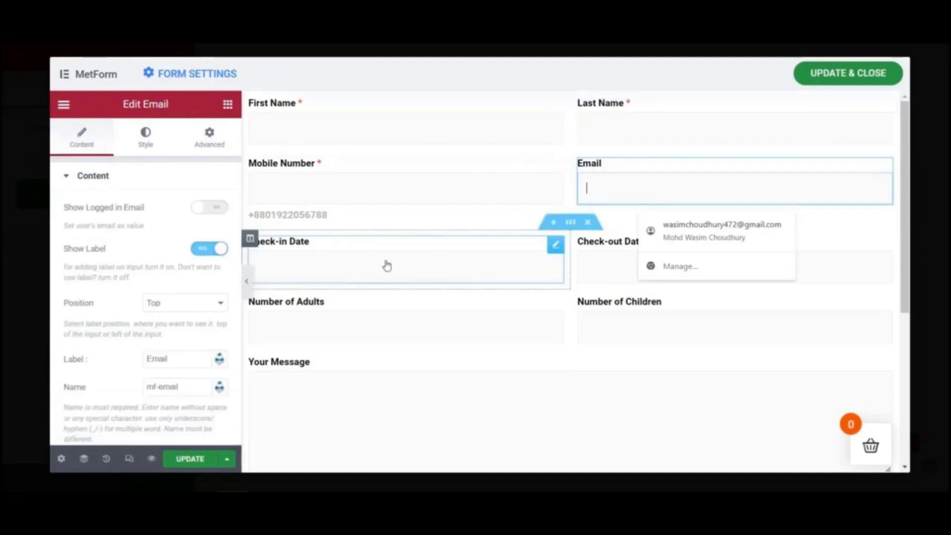
{"action": "scroll", "coordinate": [131, 338], "scroll_direction": "down", "scroll_amount": 3}
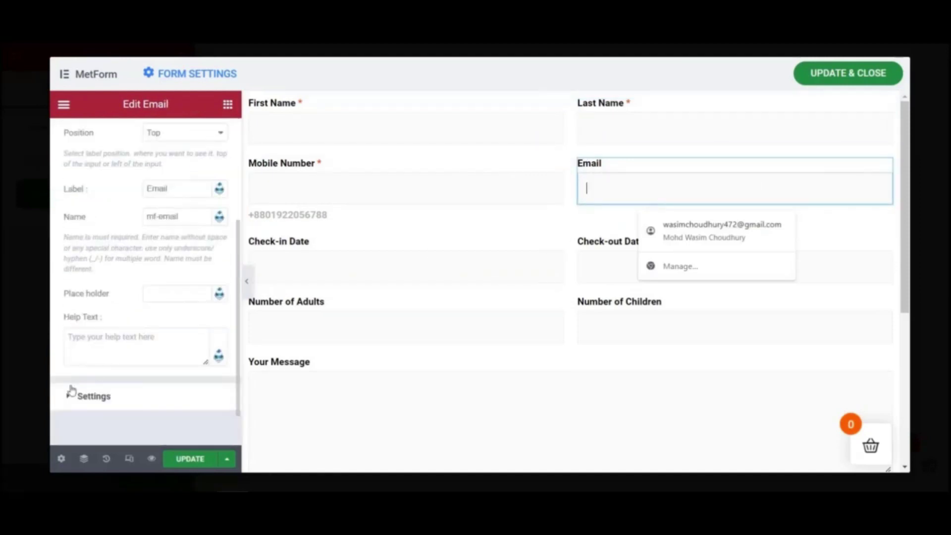
{"action": "left_click", "coordinate": [92, 396]}
{"action": "left_click", "coordinate": [213, 243]}
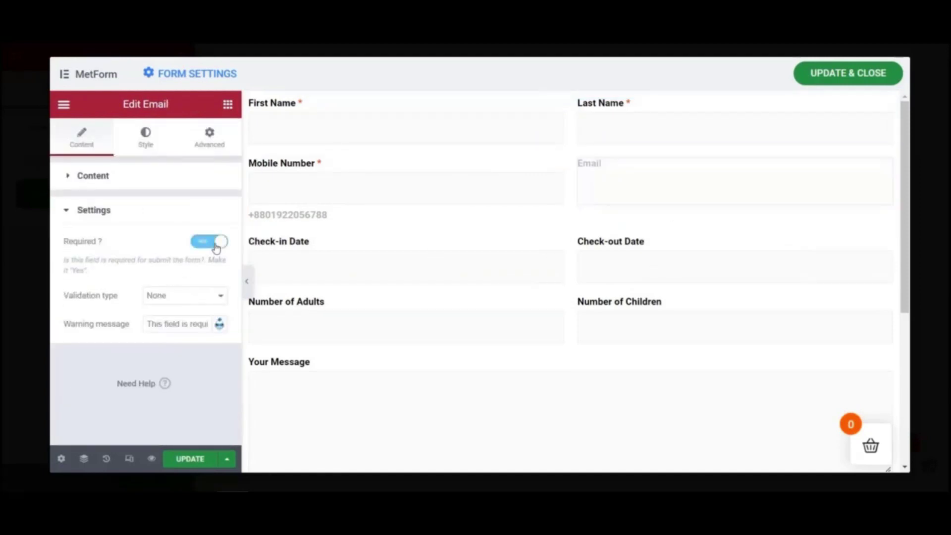
- Make the Check-in Date field required and recheck the Email field's validation settings
{"action": "left_click", "coordinate": [336, 269]}
{"action": "scroll", "coordinate": [116, 335], "scroll_direction": "down", "scroll_amount": 5}
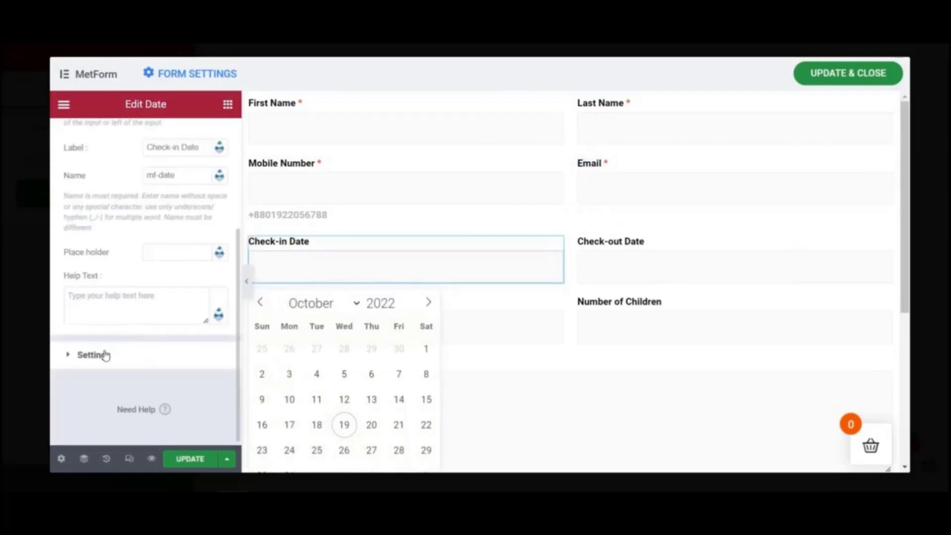
{"action": "left_click", "coordinate": [101, 357]}
{"action": "scroll", "coordinate": [114, 347], "scroll_direction": "down", "scroll_amount": 4}
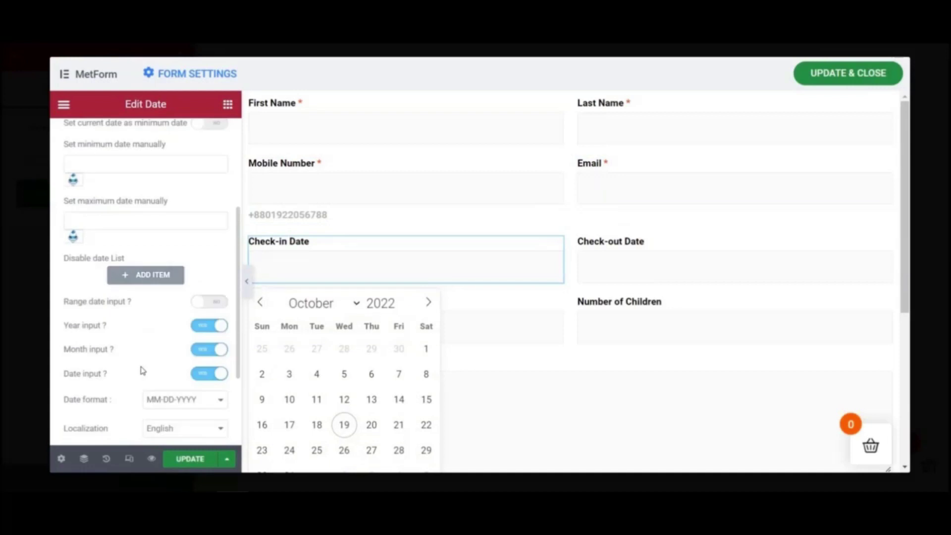
{"action": "scroll", "coordinate": [149, 369], "scroll_direction": "up", "scroll_amount": 4}
{"action": "scroll", "coordinate": [151, 369], "scroll_direction": "down", "scroll_amount": 5}
{"action": "scroll", "coordinate": [169, 333], "scroll_direction": "up", "scroll_amount": 4}
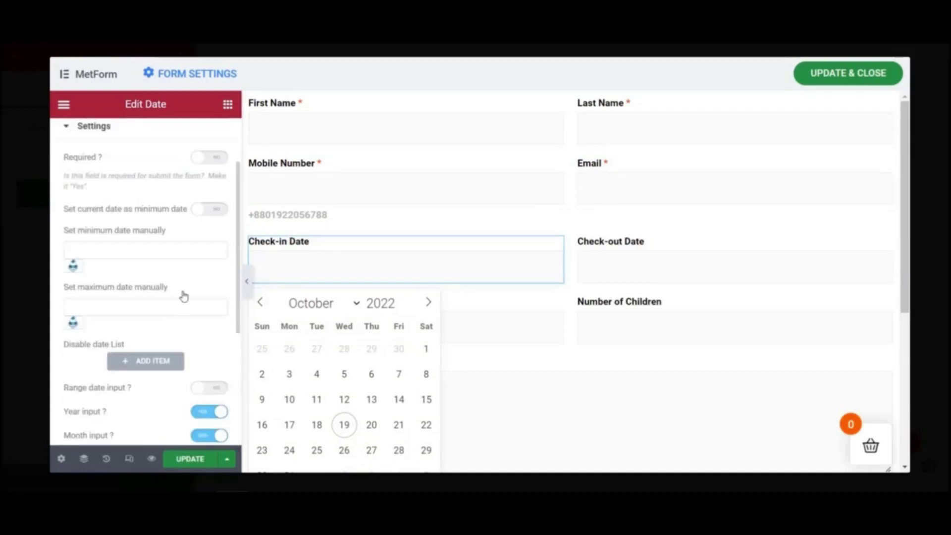
{"action": "left_click", "coordinate": [220, 158]}
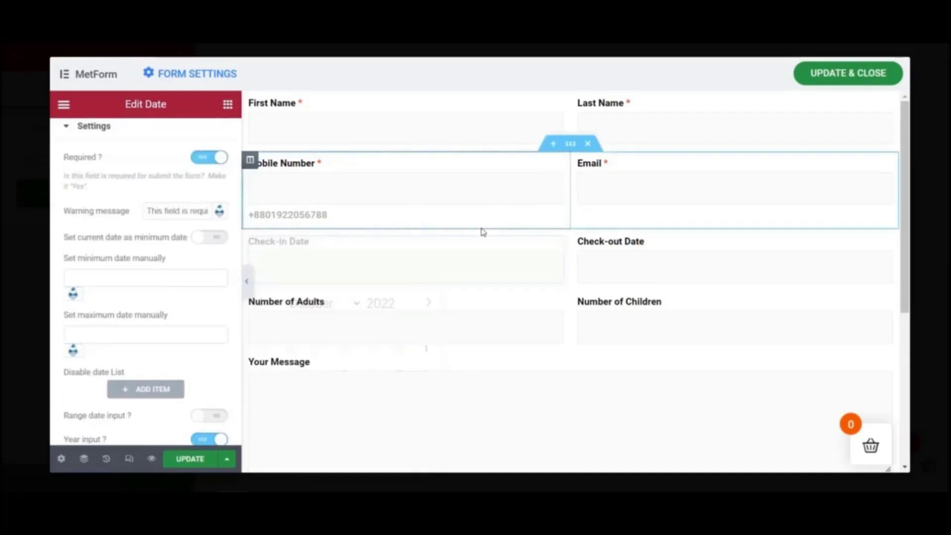
{"action": "left_click", "coordinate": [638, 184]}
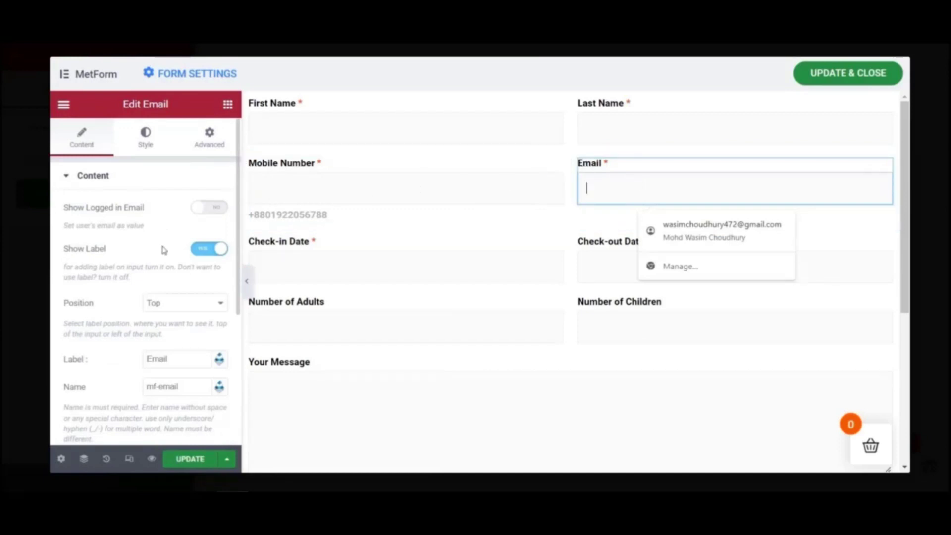
{"action": "scroll", "coordinate": [164, 250], "scroll_direction": "down", "scroll_amount": 5}
{"action": "left_click", "coordinate": [86, 350]}
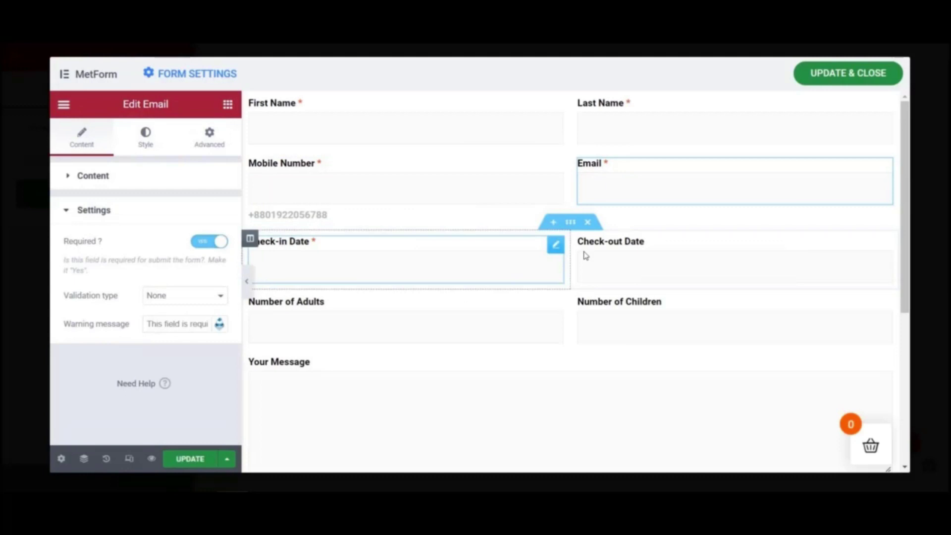
- Make the Check-out Date and Number of Adults fields required
{"action": "left_click", "coordinate": [657, 263]}
{"action": "scroll", "coordinate": [129, 312], "scroll_direction": "down", "scroll_amount": 4}
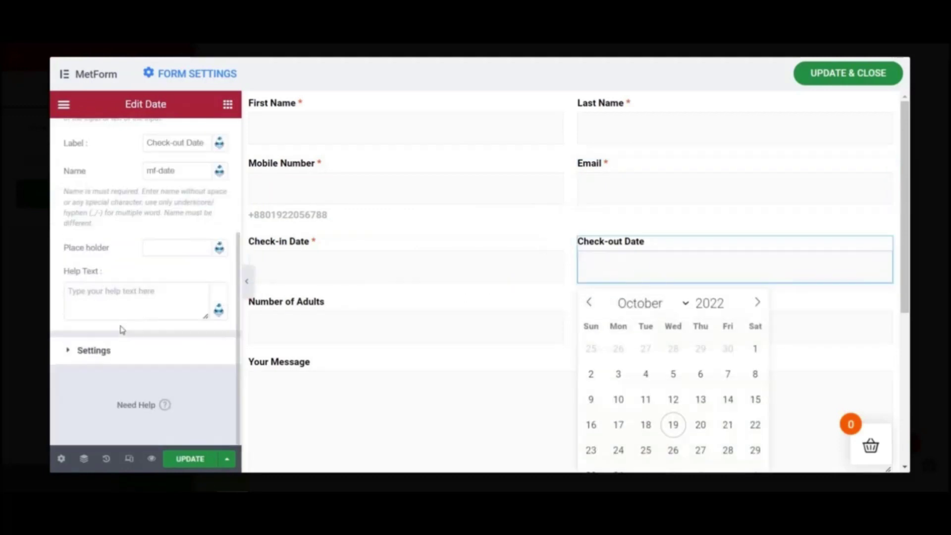
{"action": "left_click", "coordinate": [85, 350]}
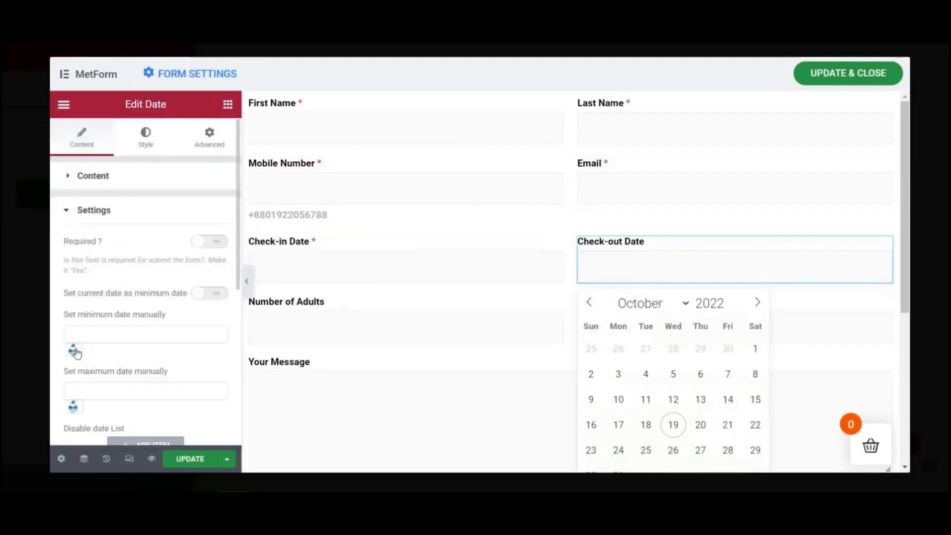
{"action": "left_click", "coordinate": [220, 243]}
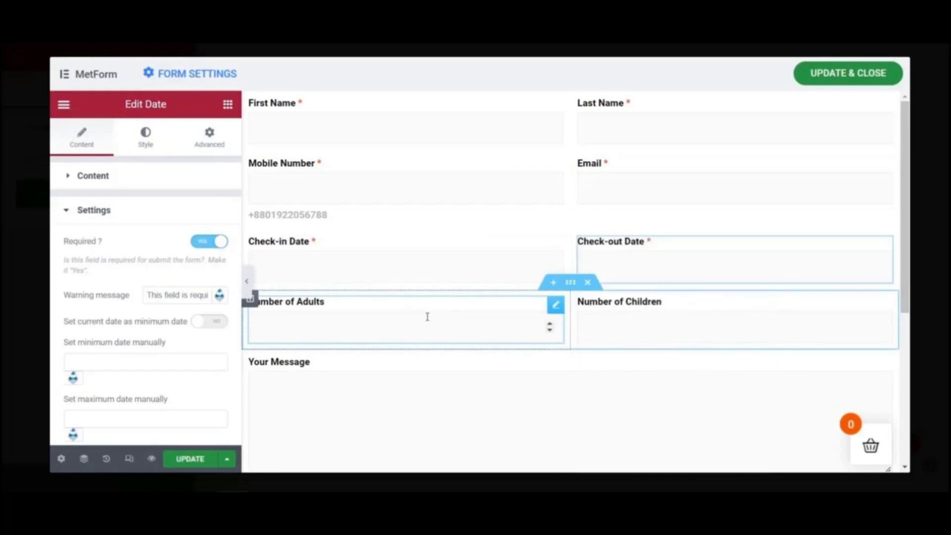
{"action": "left_click", "coordinate": [427, 316]}
{"action": "scroll", "coordinate": [118, 338], "scroll_direction": "down", "scroll_amount": 3}
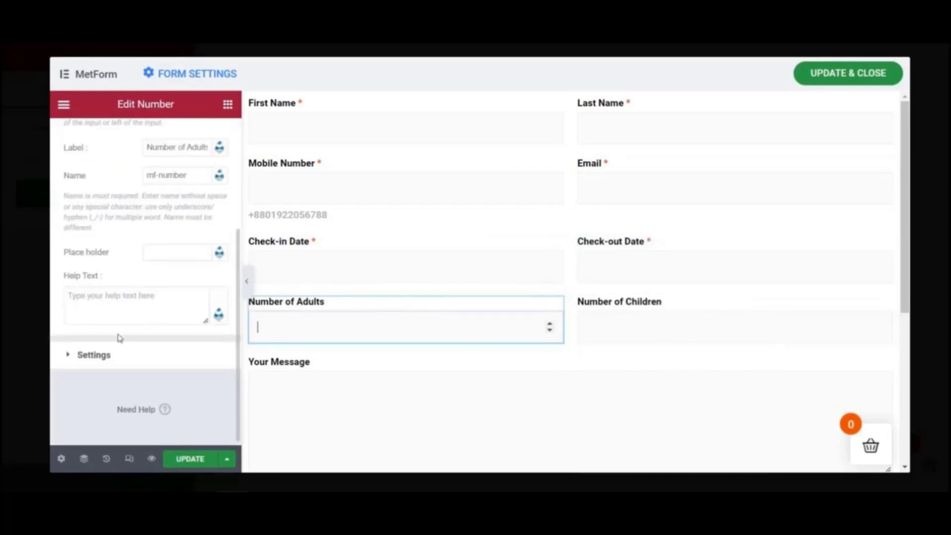
{"action": "left_click", "coordinate": [77, 357]}
{"action": "left_click", "coordinate": [213, 244]}
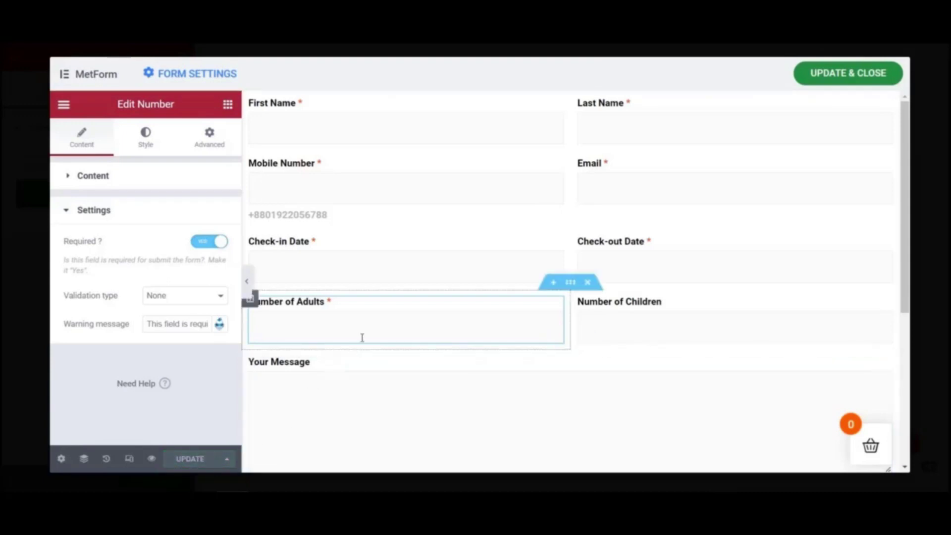
- Save the booking form with UPDATE & CLOSE
{"action": "left_click", "coordinate": [848, 73]}
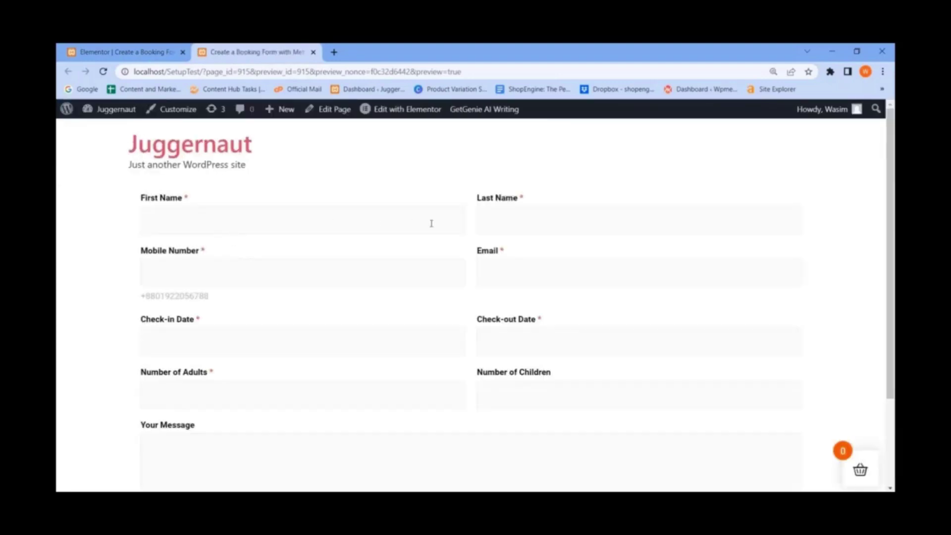
- Autofill the name and email fields and enter a new mobile number
{"action": "left_click", "coordinate": [251, 217]}
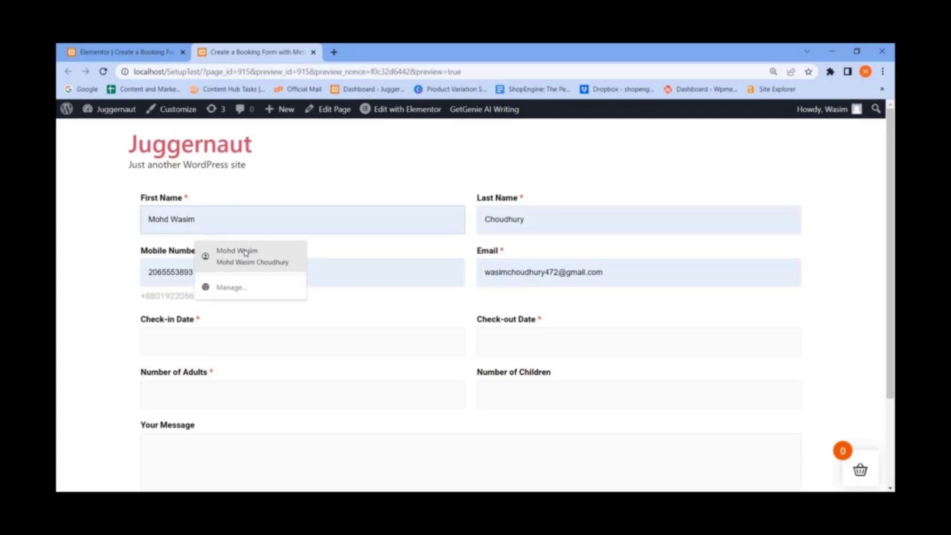
{"action": "left_click", "coordinate": [245, 253]}
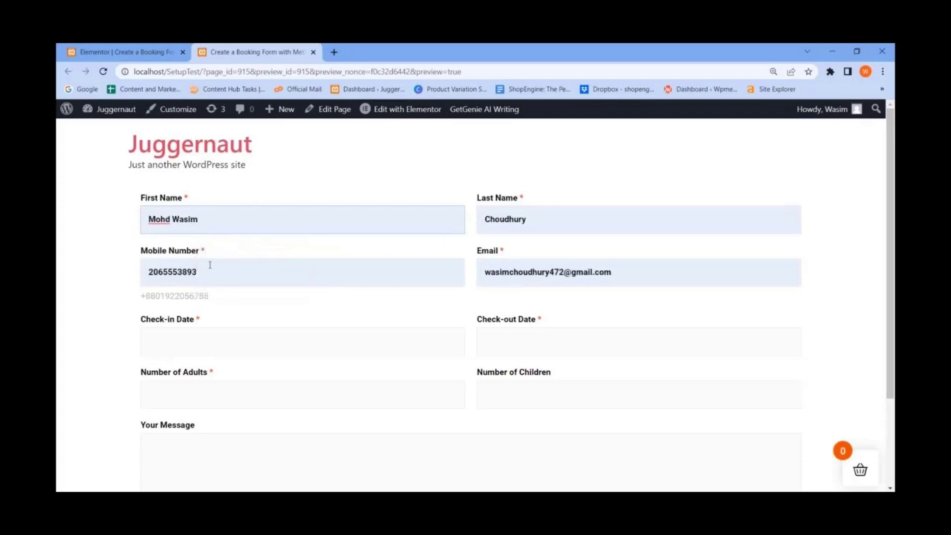
{"action": "left_click_drag", "start_coordinate": [210, 265], "coordinate": [95, 269]}
{"action": "scroll", "coordinate": [96, 270], "scroll_direction": "down", "scroll_amount": 1}
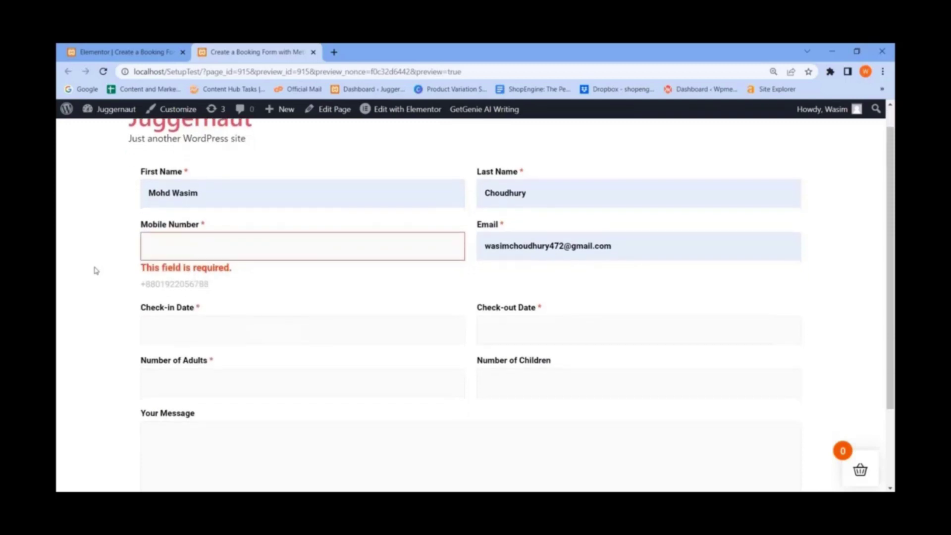
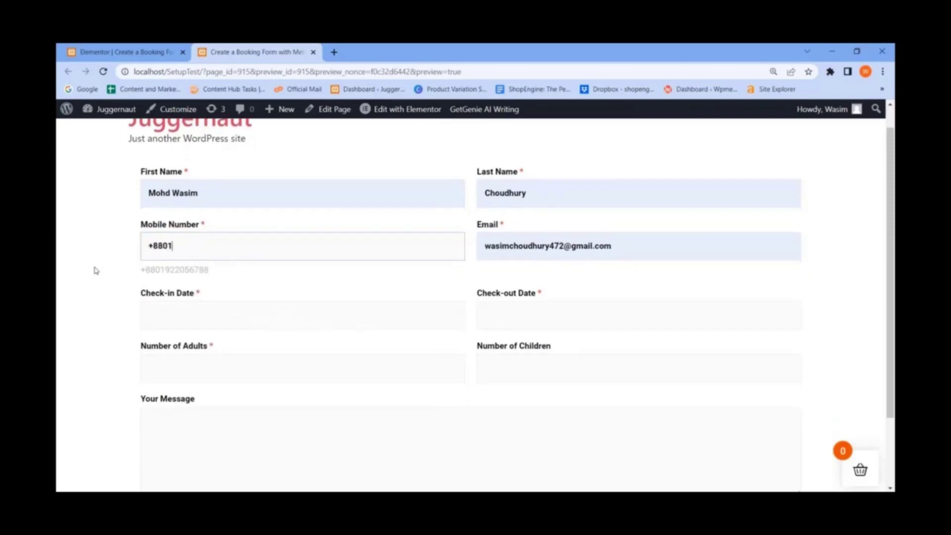
- Set check-in to 10-20-2022 and check-out to 10-22-2022
{"action": "left_click", "coordinate": [193, 321]}
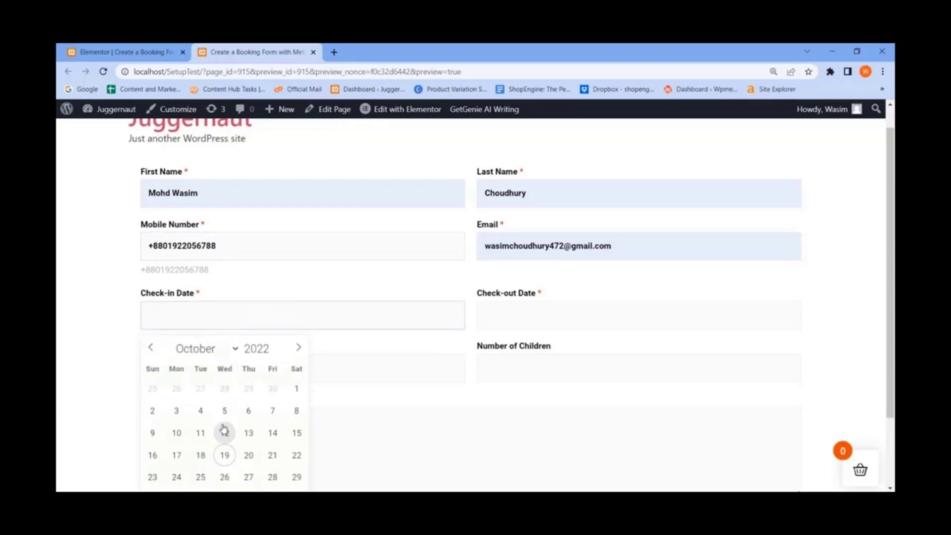
{"action": "left_click", "coordinate": [248, 457]}
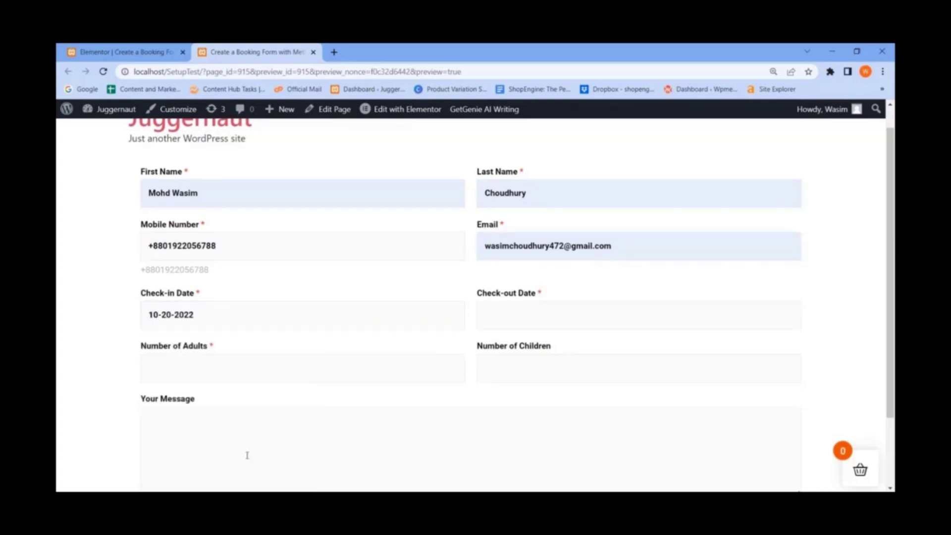
{"action": "left_click", "coordinate": [558, 323]}
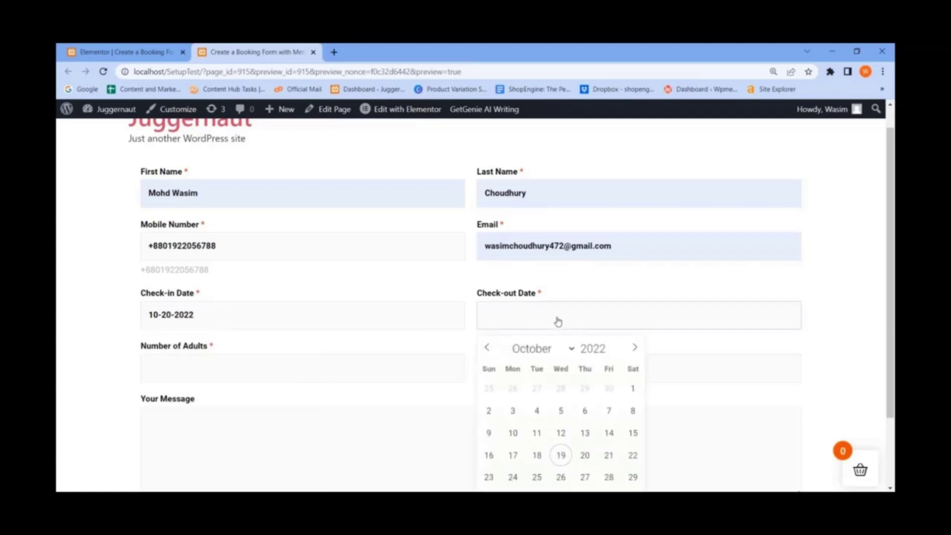
{"action": "left_click", "coordinate": [632, 456]}
- Set 5 adults and 2 children
{"action": "left_click", "coordinate": [173, 365]}
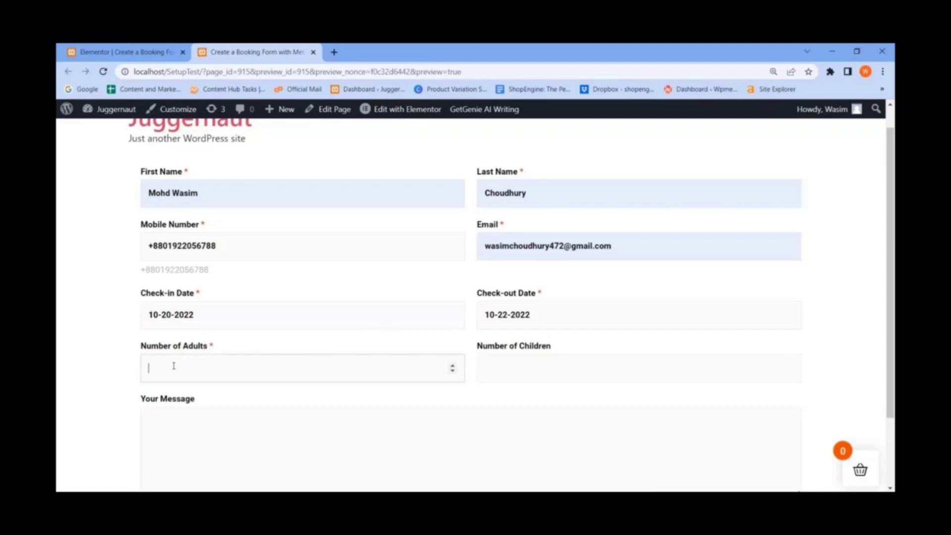
{"action": "left_click", "coordinate": [452, 367]}
{"action": "left_click", "coordinate": [452, 367]}
{"action": "left_click", "coordinate": [452, 367]}
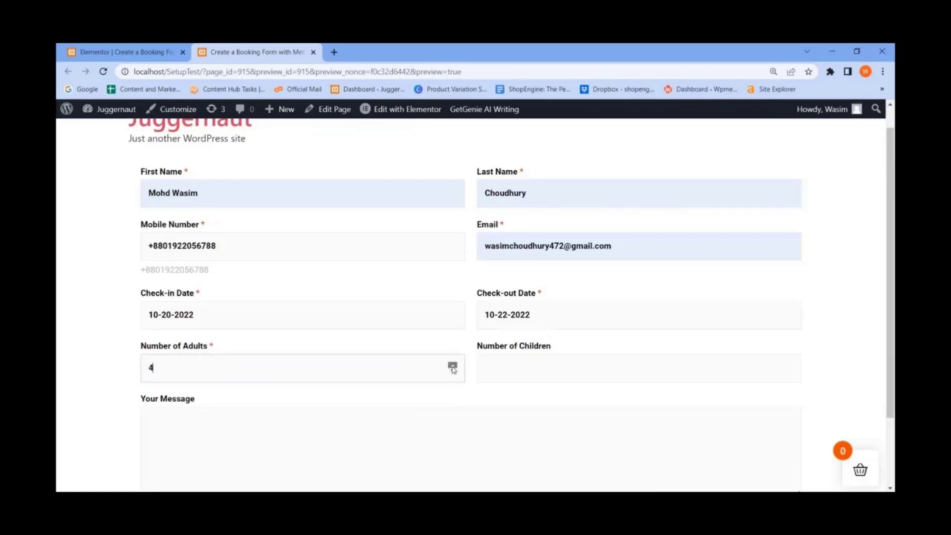
{"action": "left_click", "coordinate": [788, 367]}
{"action": "left_click", "coordinate": [788, 367]}
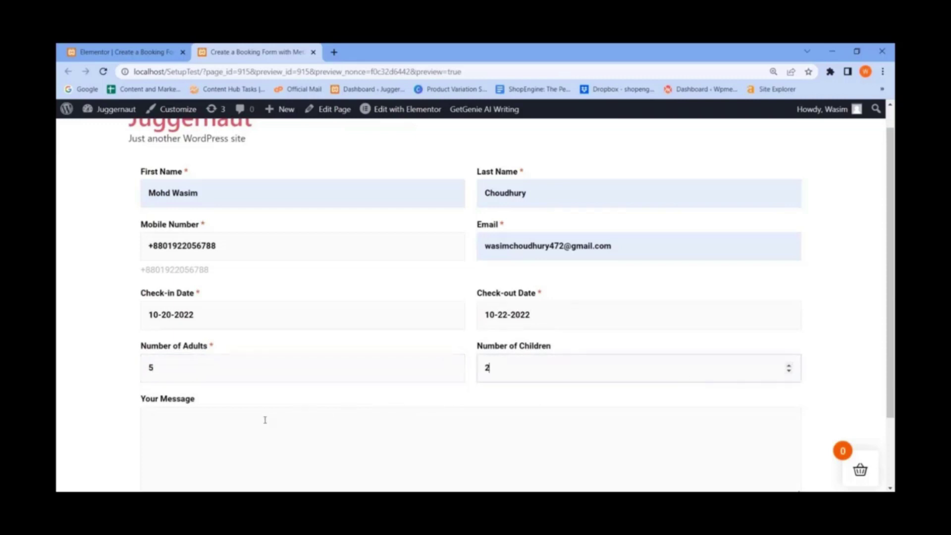
- Write 'Any message' in Your Message and submit the booking form
{"action": "left_click", "coordinate": [213, 413]}
{"action": "type", "text": "Any message"}
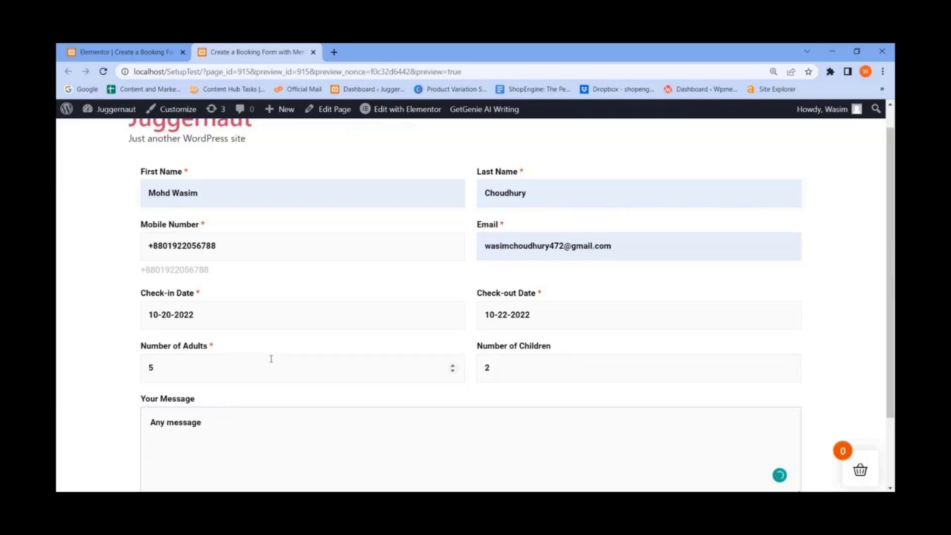
{"action": "scroll", "coordinate": [272, 361], "scroll_direction": "down", "scroll_amount": 2}
{"action": "scroll", "coordinate": [423, 326], "scroll_direction": "up", "scroll_amount": 1}
{"action": "scroll", "coordinate": [396, 336], "scroll_direction": "down", "scroll_amount": 1}
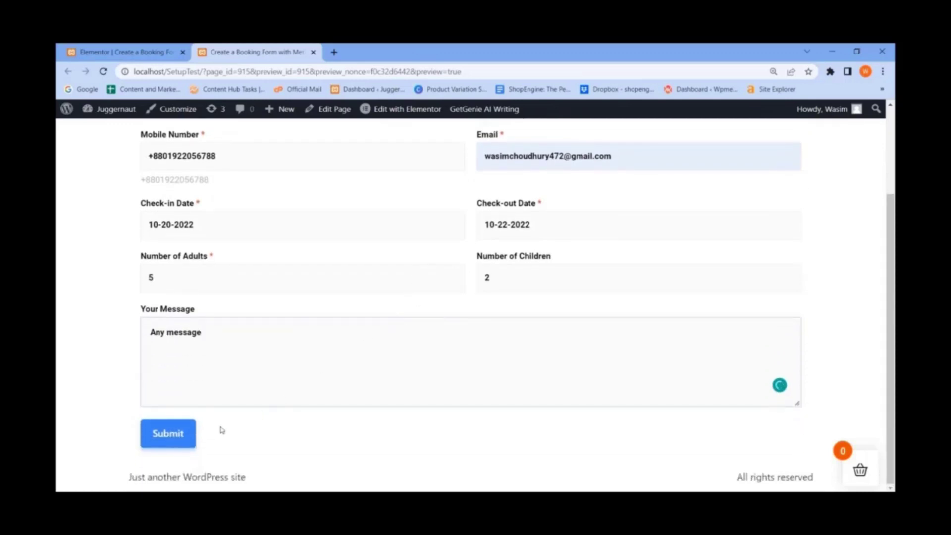
{"action": "left_click", "coordinate": [179, 436]}
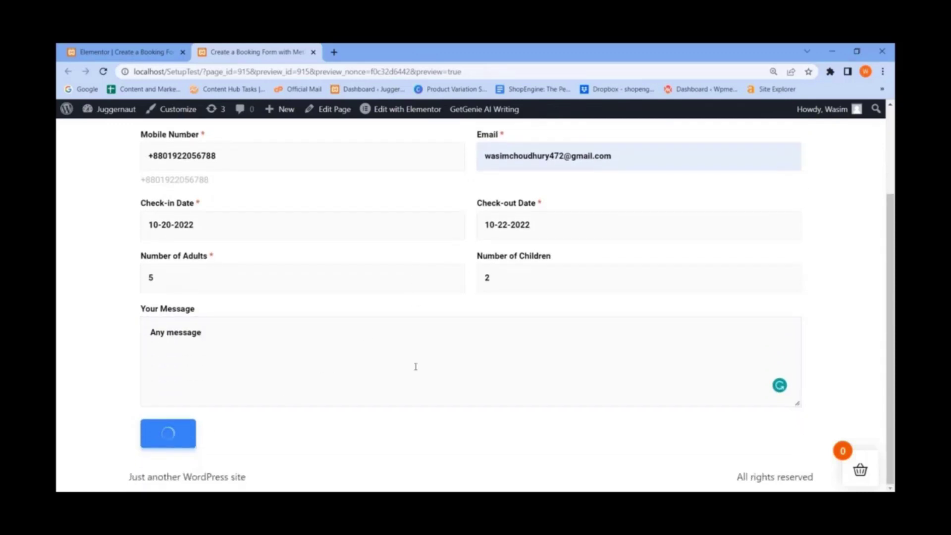